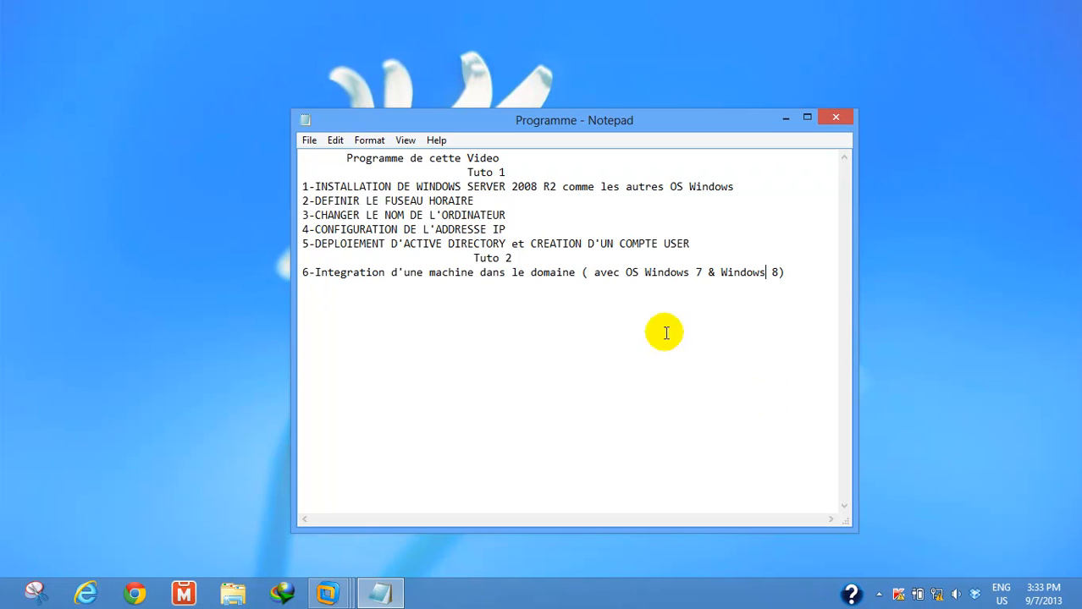
Mark the rename, IP configuration and Active Directory steps, and select 'Windows' in step 6
{"action": "left_click", "coordinate": [313, 215]}
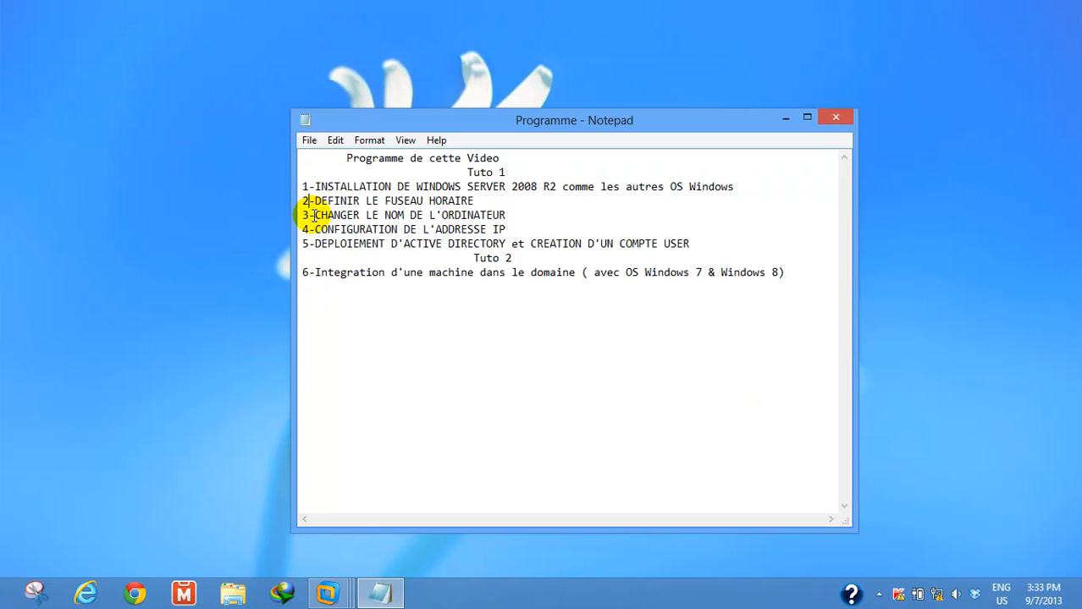
{"action": "left_click", "coordinate": [314, 230]}
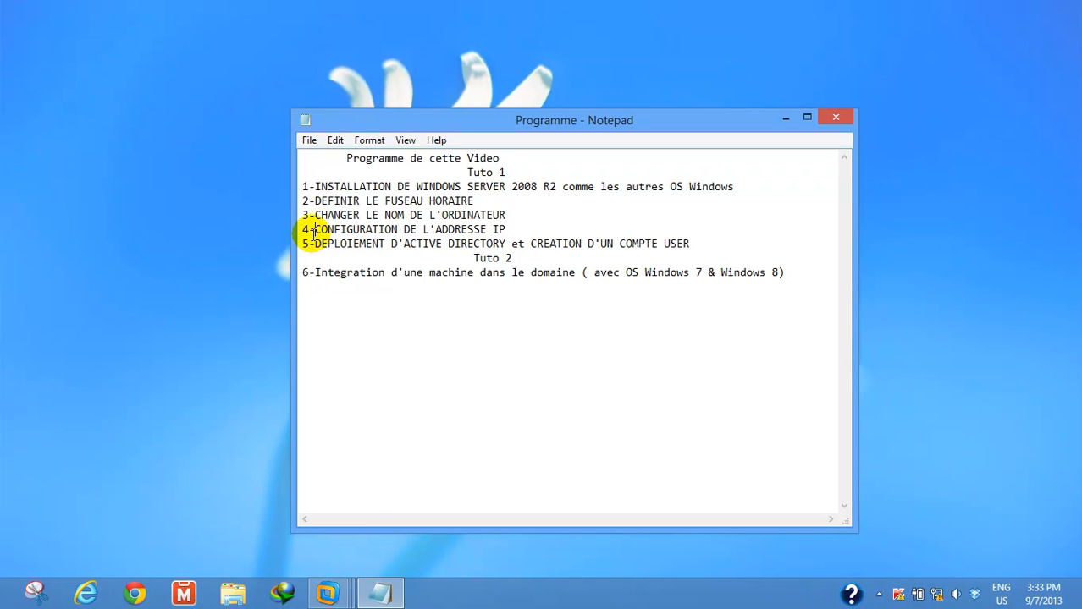
{"action": "left_click", "coordinate": [314, 244]}
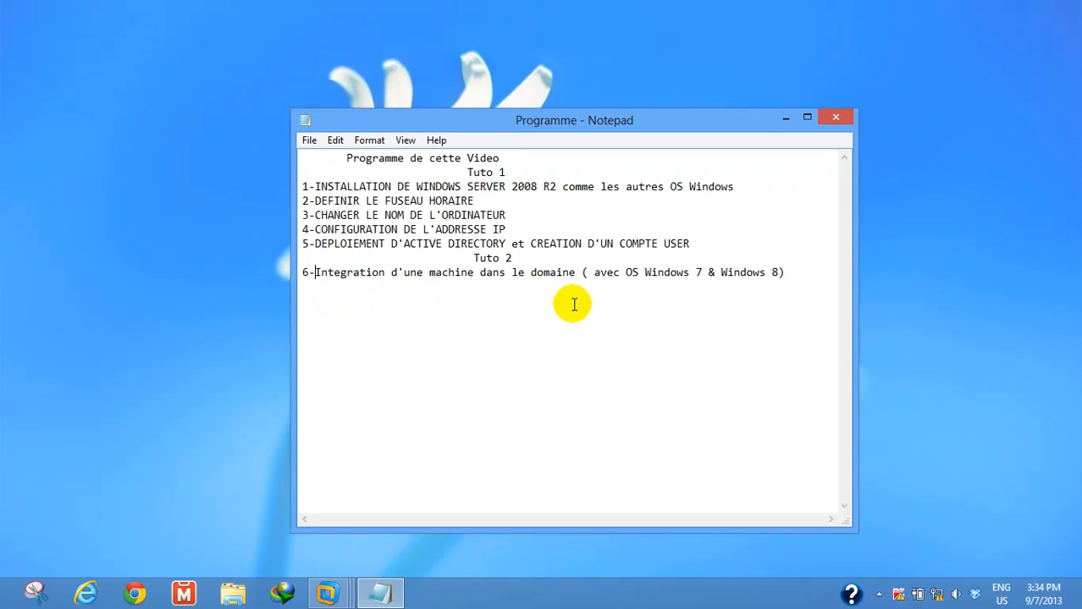
{"action": "double_click", "coordinate": [646, 278]}
{"action": "left_click", "coordinate": [653, 279]}
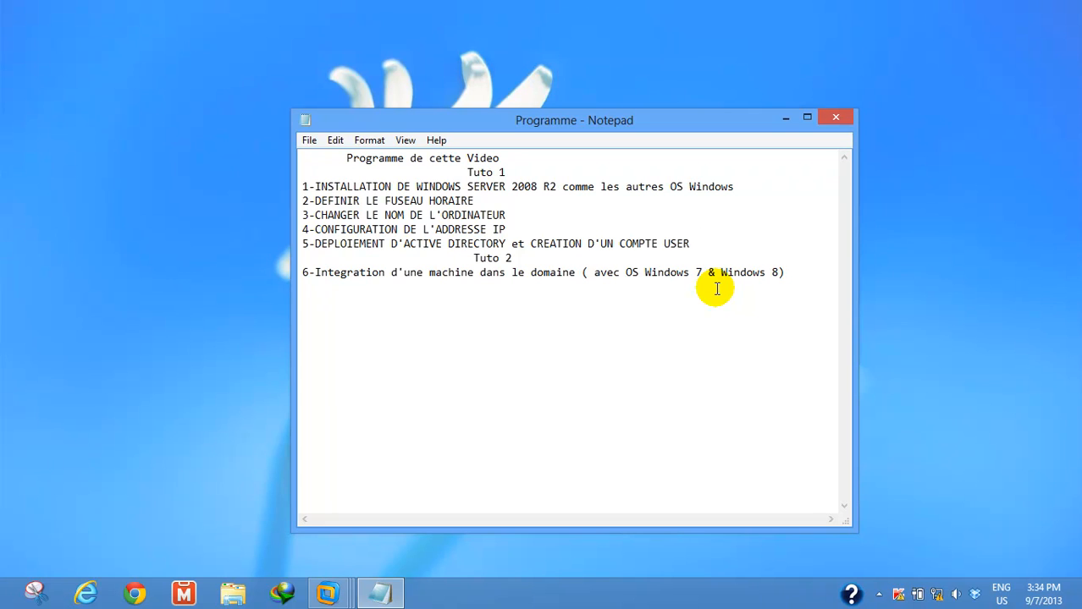
Bring TECH2TECH SERVER1 up full screen, glance at the Windows 7 VM, then return to the server
{"action": "left_click", "coordinate": [326, 590]}
{"action": "left_click", "coordinate": [341, 549]}
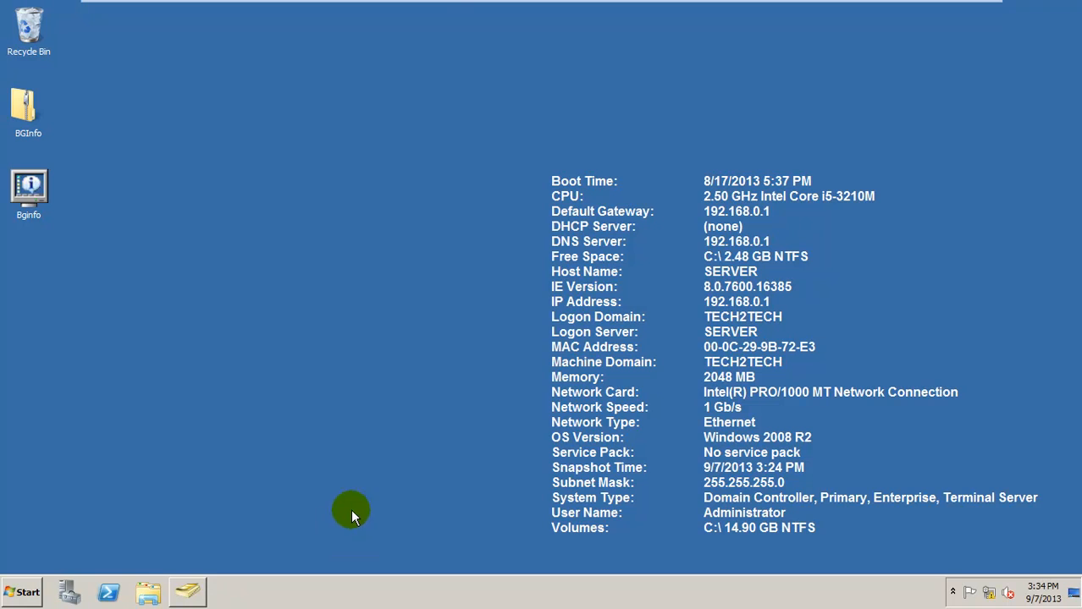
{"action": "mouse_move", "coordinate": [441, 4]}
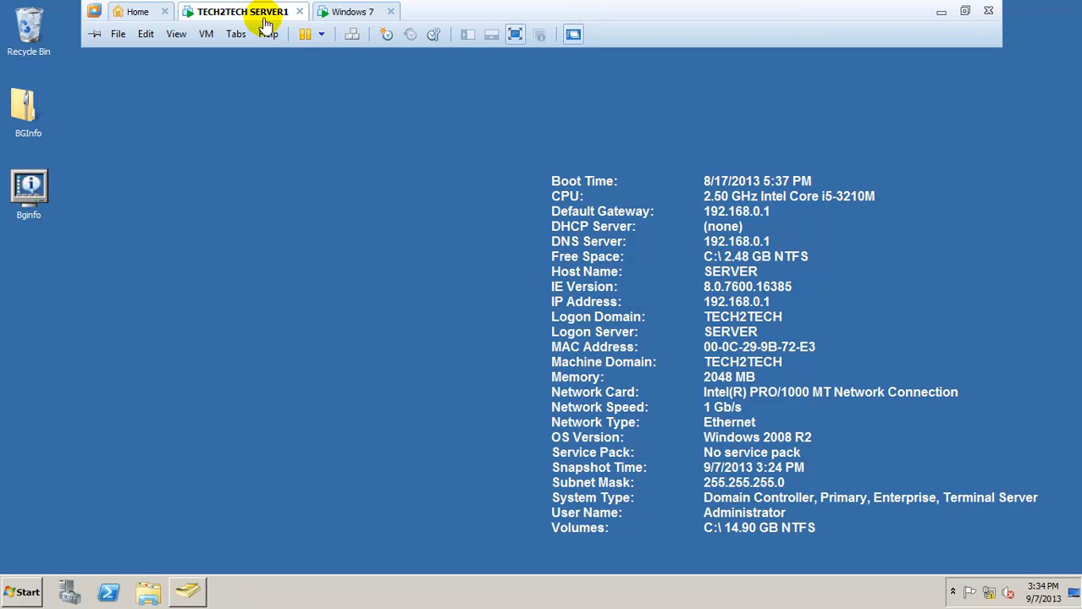
{"action": "left_click", "coordinate": [343, 14]}
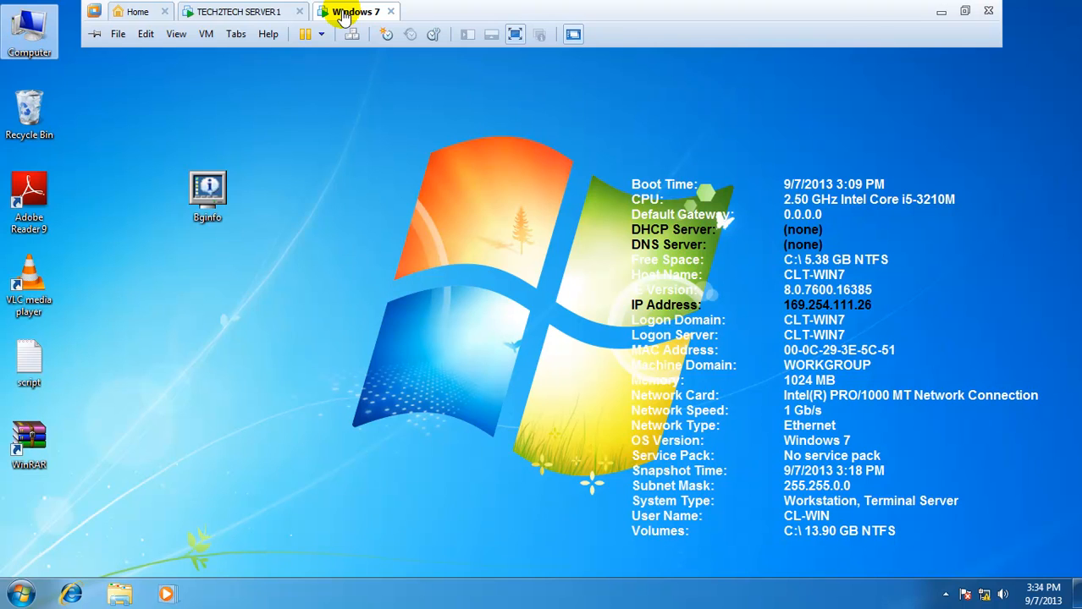
{"action": "left_click", "coordinate": [265, 15]}
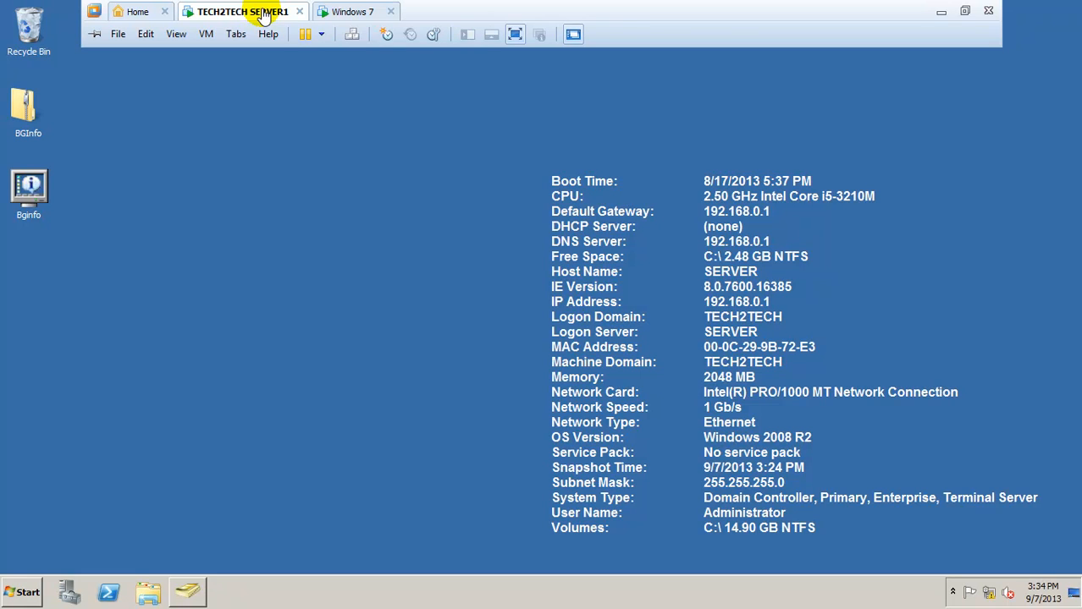
{"action": "left_click", "coordinate": [201, 42]}
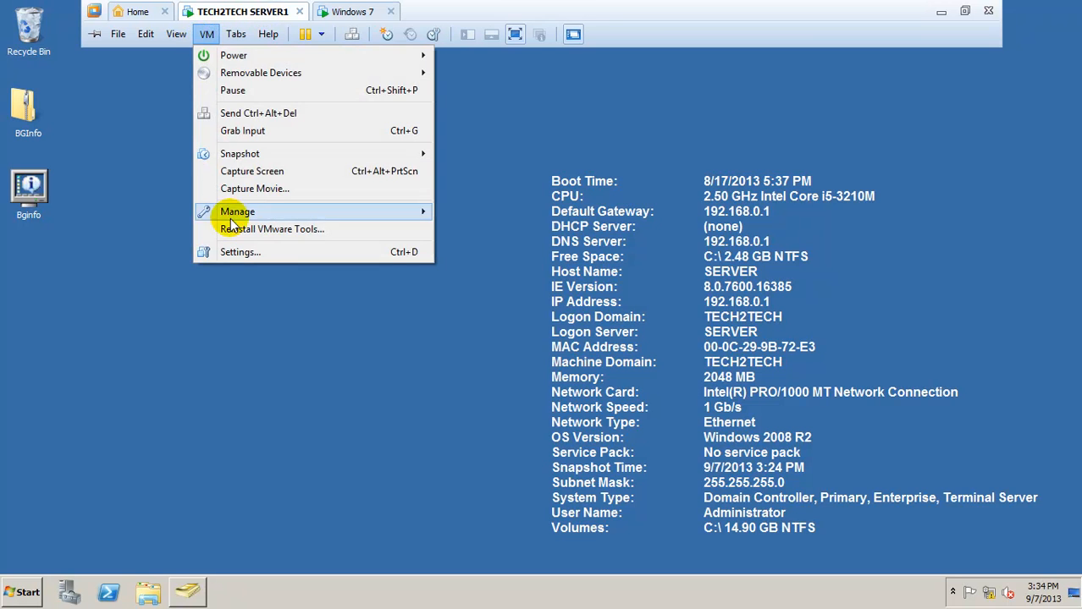
{"action": "left_click", "coordinate": [264, 254]}
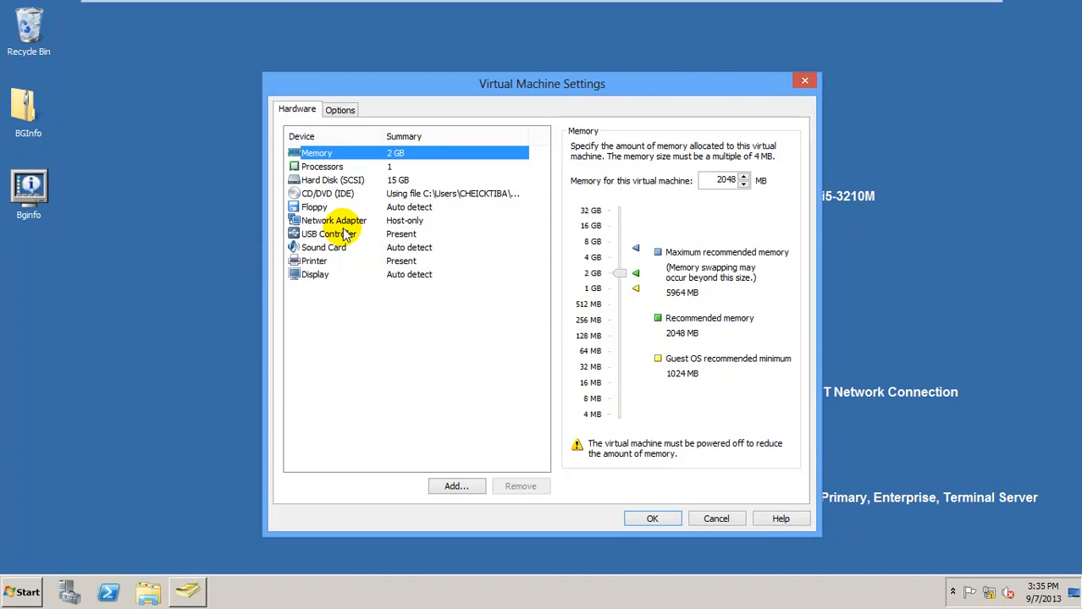
{"action": "left_click", "coordinate": [343, 223]}
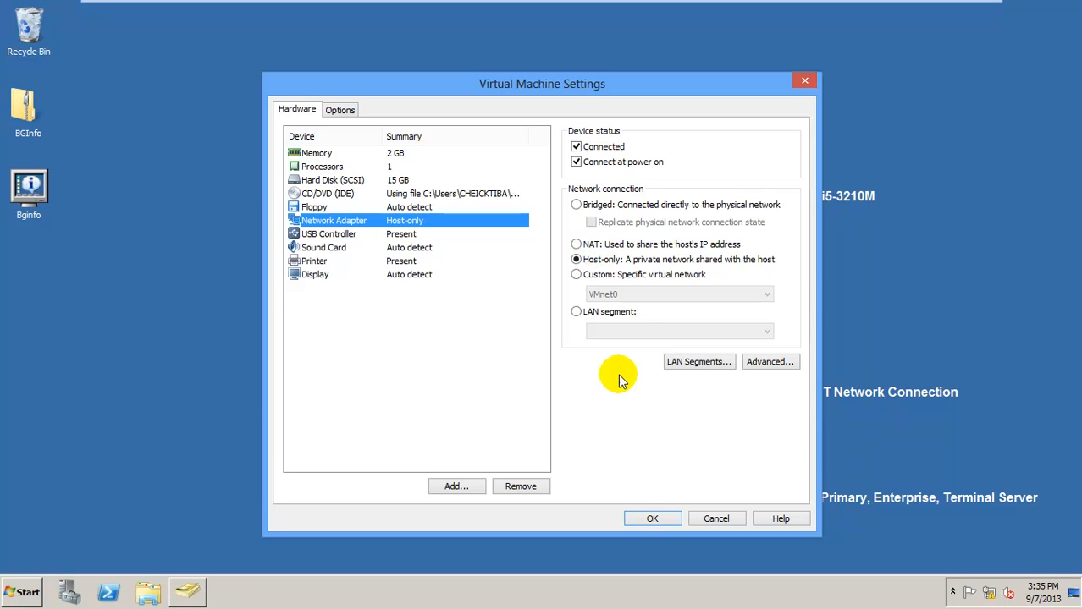
{"action": "left_click", "coordinate": [643, 518]}
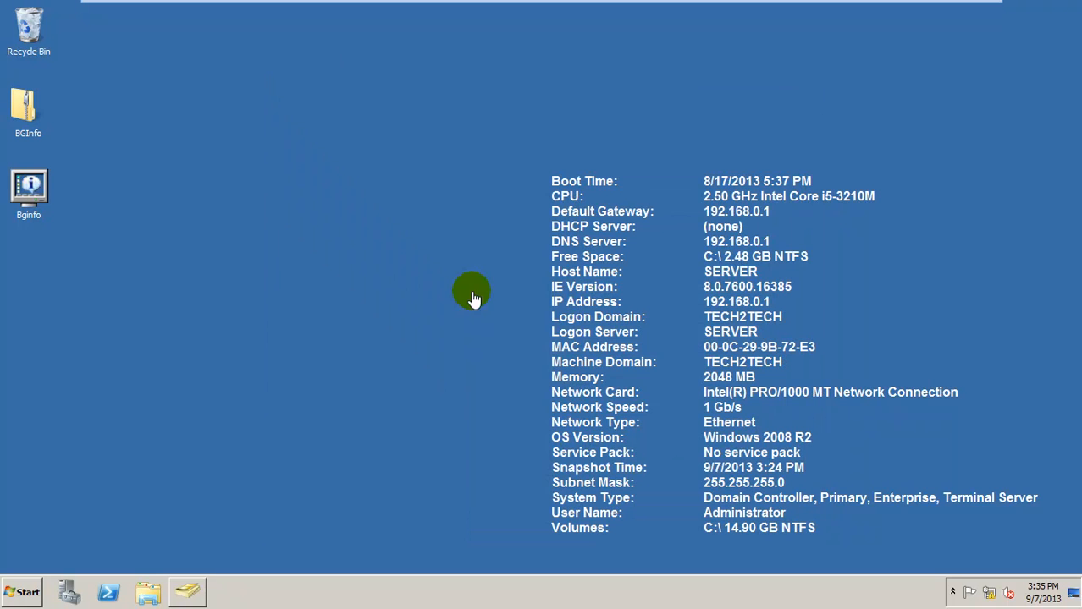
{"action": "left_click", "coordinate": [349, 10]}
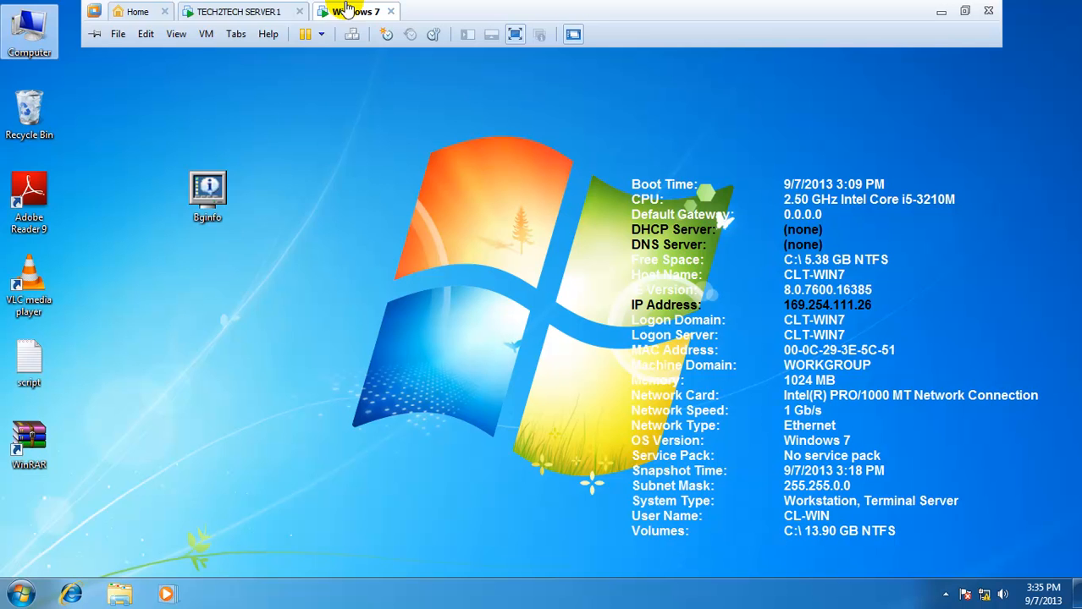
{"action": "left_click", "coordinate": [204, 38]}
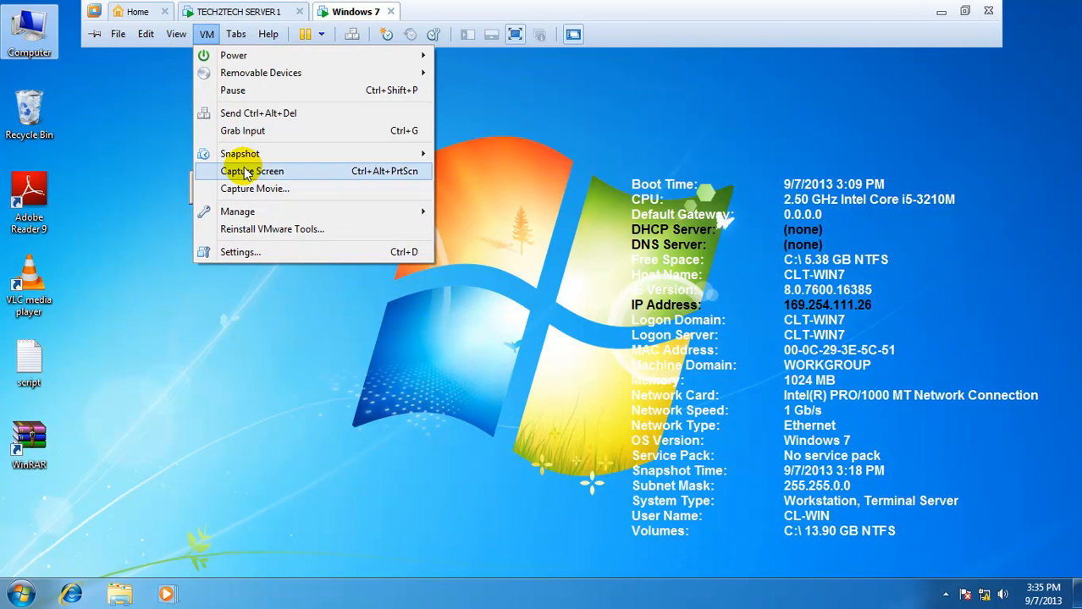
{"action": "left_click", "coordinate": [237, 252]}
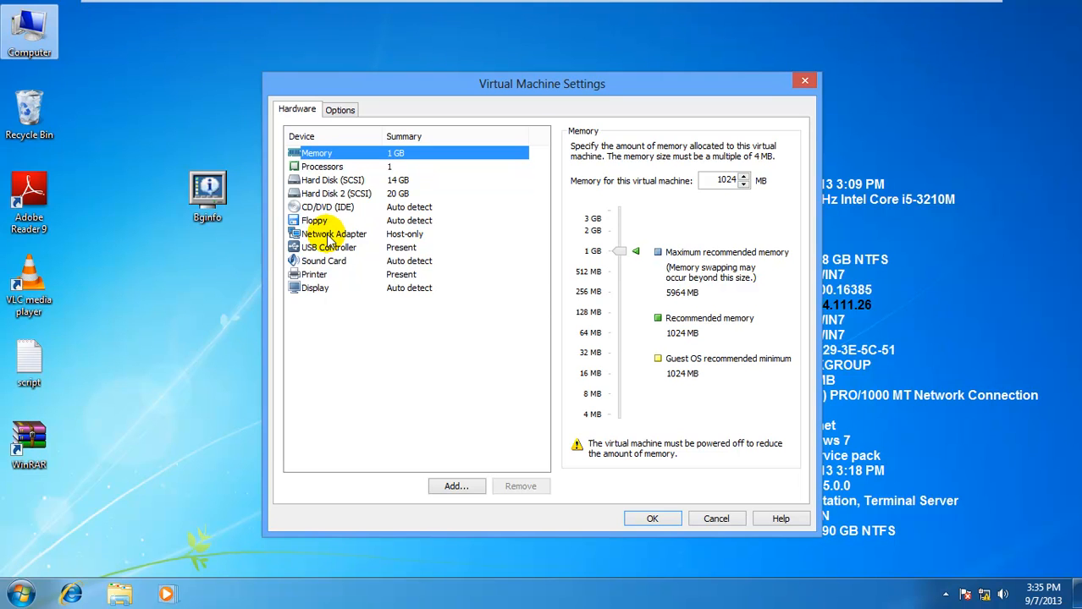
{"action": "left_click", "coordinate": [315, 233]}
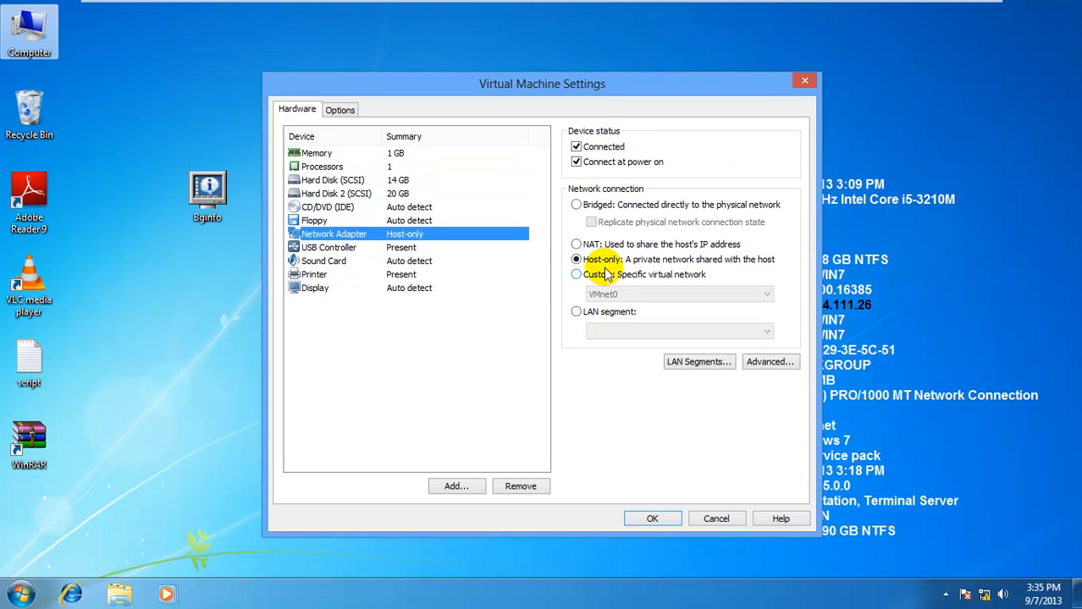
{"action": "left_click", "coordinate": [655, 517]}
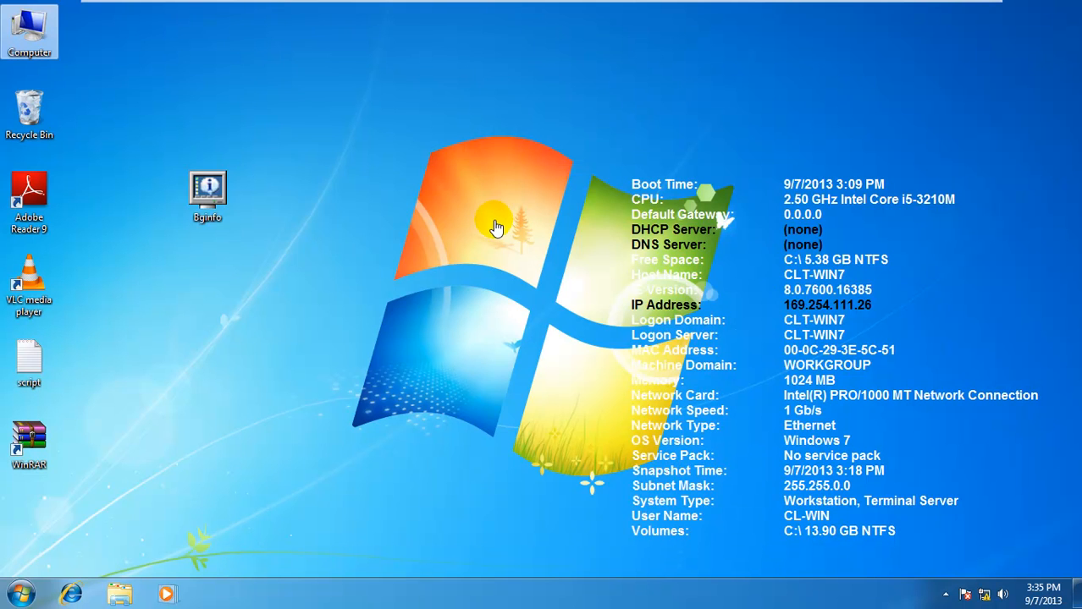
{"action": "mouse_move", "coordinate": [334, 9]}
{"action": "left_click", "coordinate": [262, 15]}
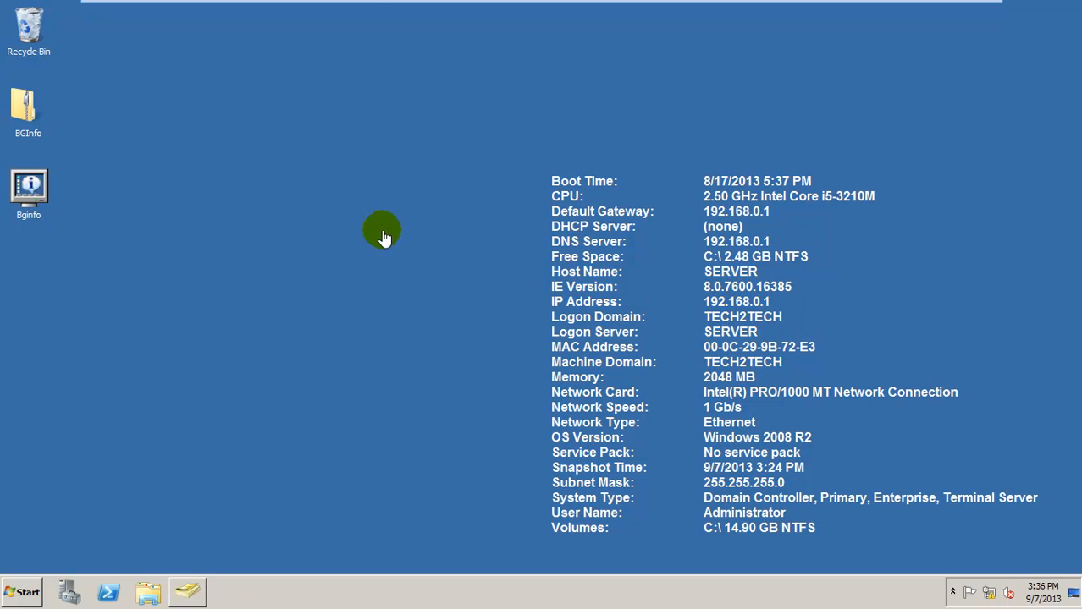
Switch to the Windows 7 client VM from the full-screen toolbar
{"action": "left_click", "coordinate": [354, 10]}
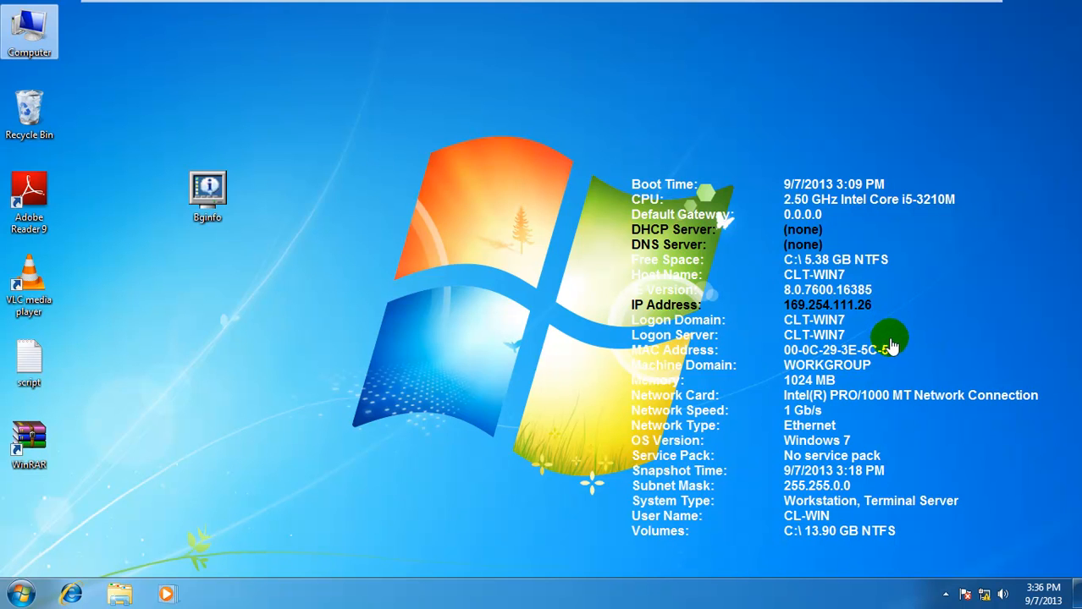
Open Local Area Connection properties through Network and Sharing Center and select TCP/IPv4
{"action": "mouse_move", "coordinate": [984, 595]}
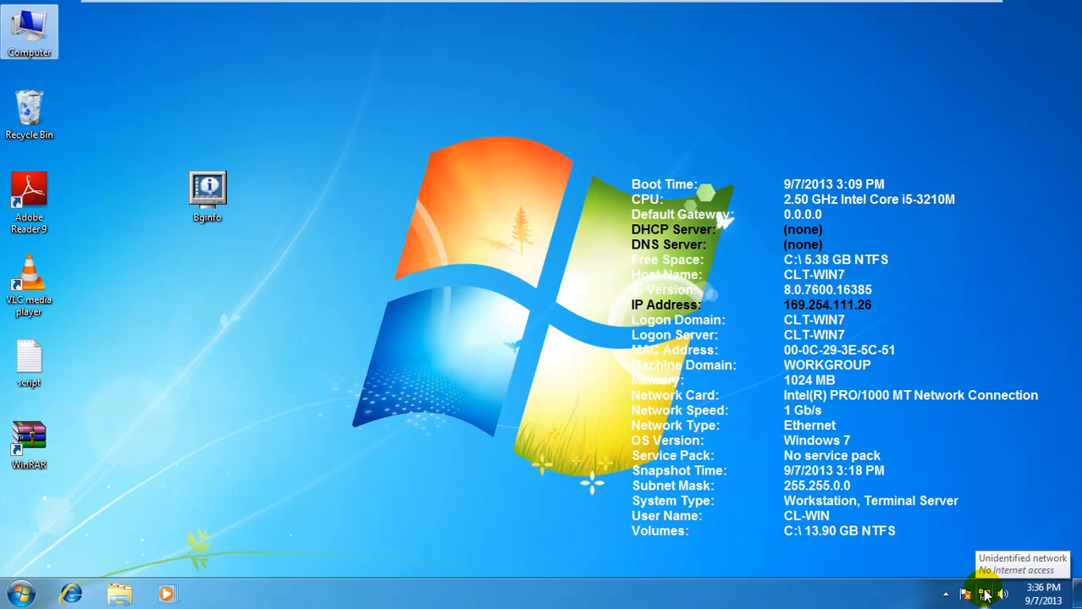
{"action": "left_click", "coordinate": [986, 597]}
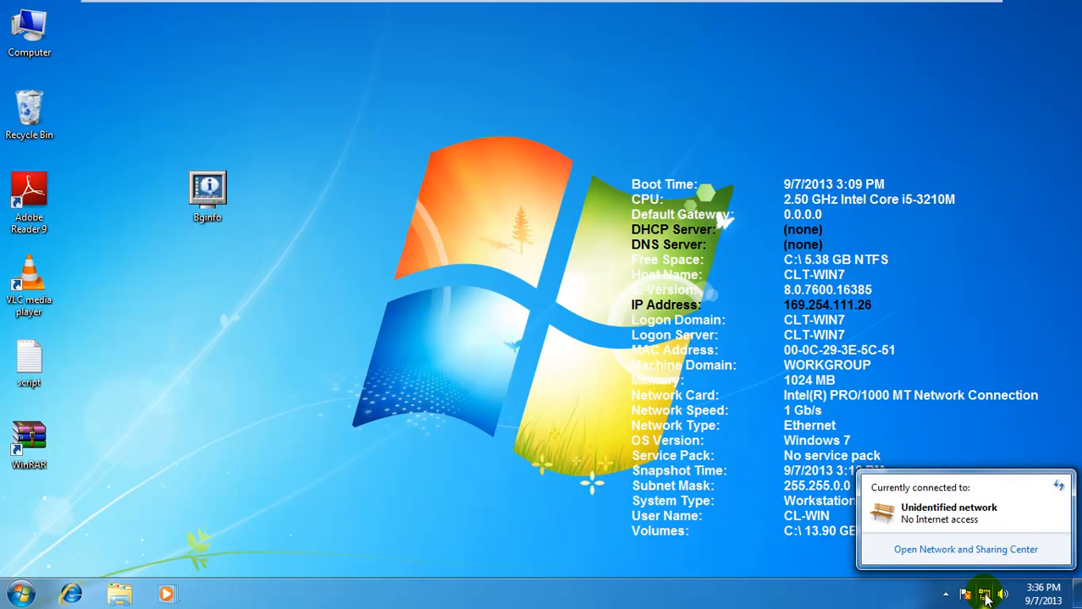
{"action": "left_click", "coordinate": [970, 552]}
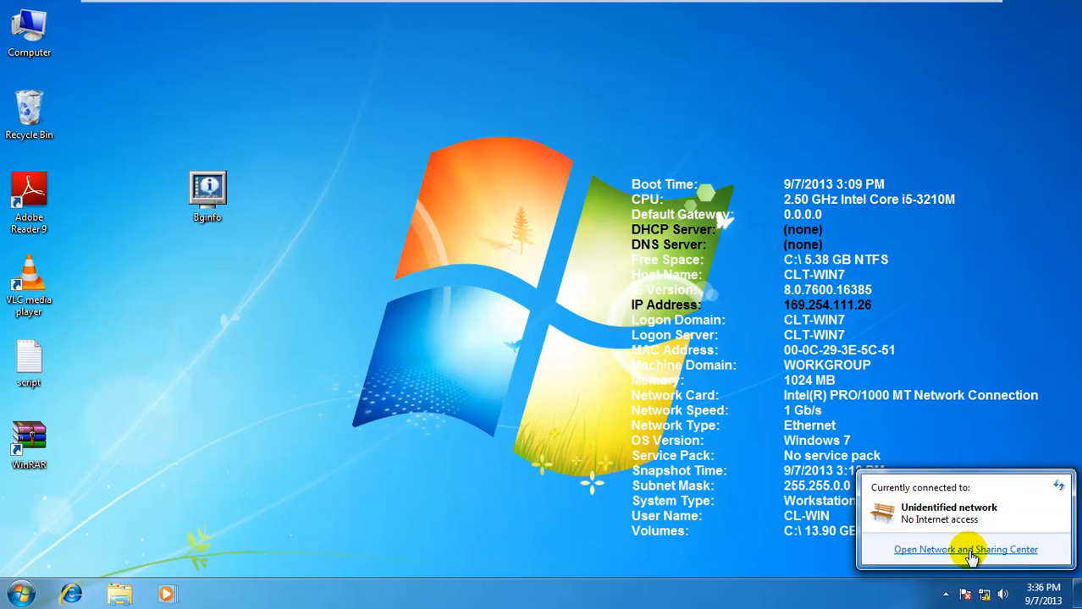
{"action": "left_click", "coordinate": [960, 554]}
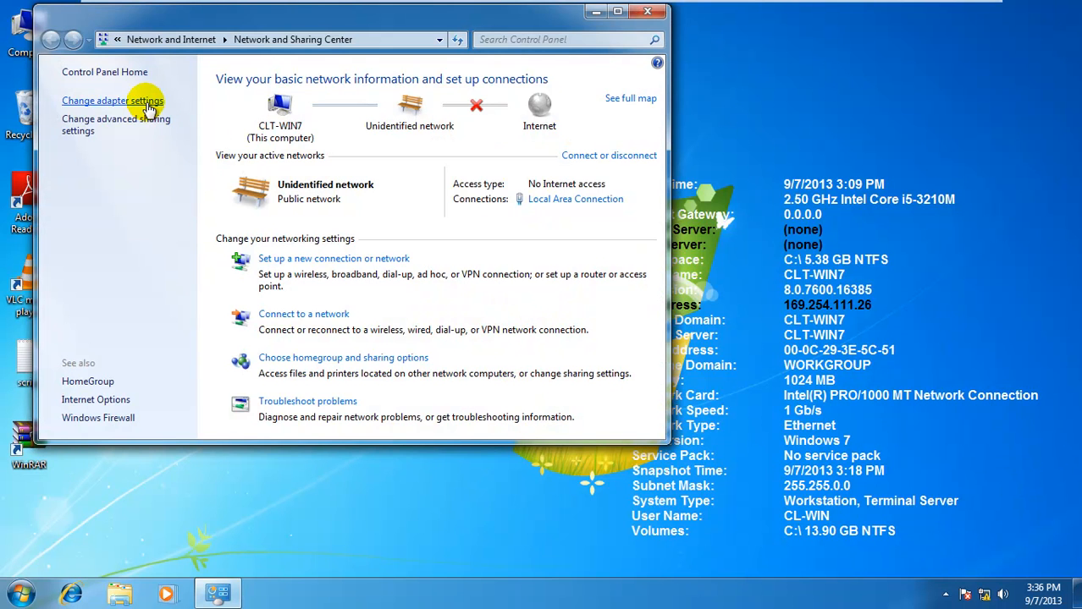
{"action": "left_click", "coordinate": [134, 101]}
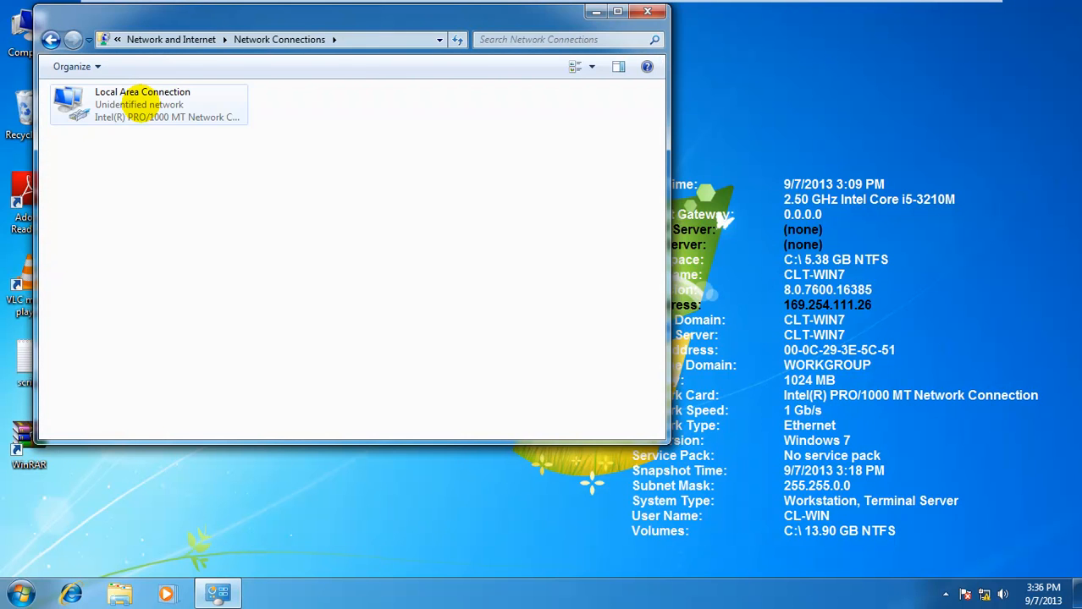
{"action": "left_click", "coordinate": [165, 118]}
{"action": "right_click", "coordinate": [166, 119]}
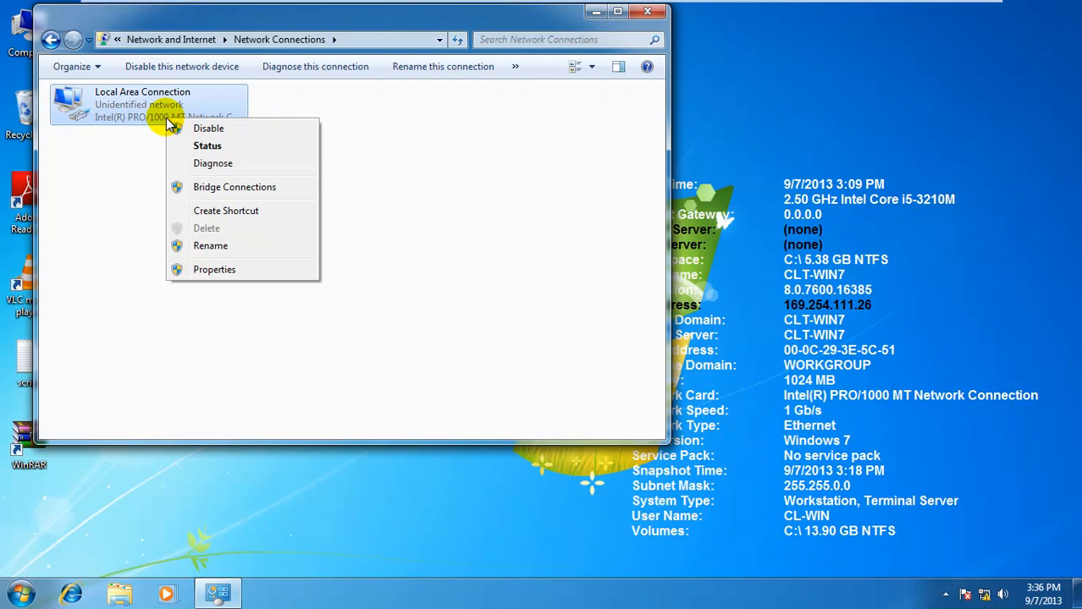
{"action": "left_click", "coordinate": [218, 268]}
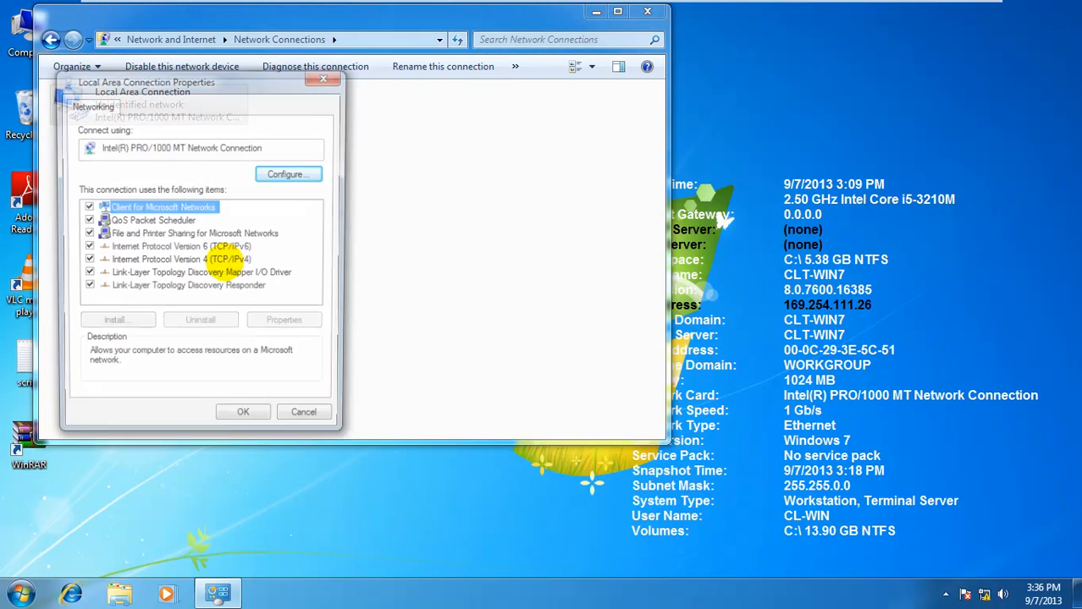
{"action": "left_click", "coordinate": [220, 263]}
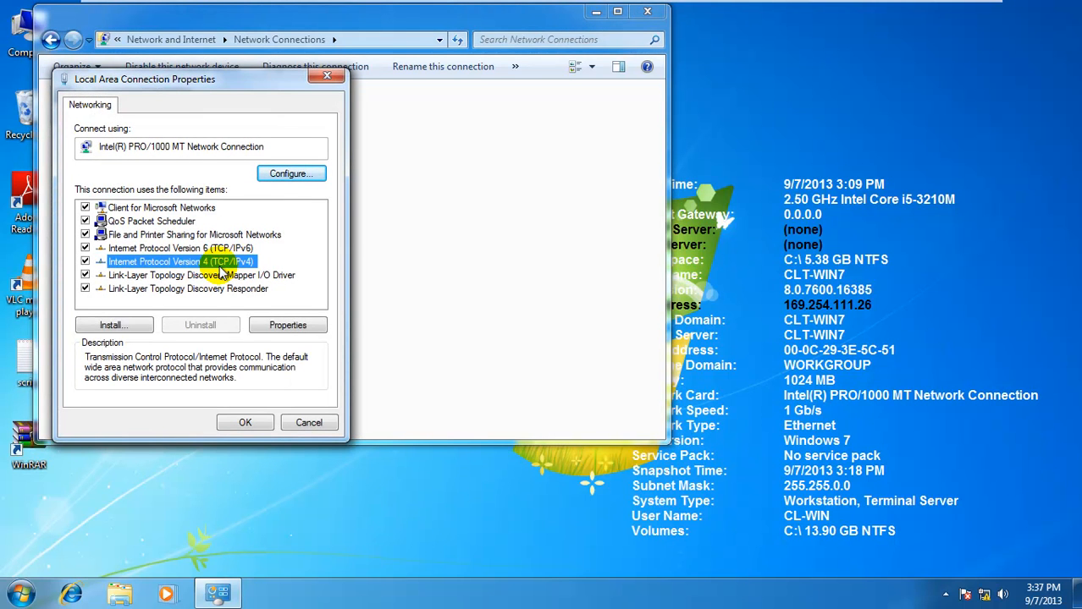
Give IPv4 a static address of 192.168.0.2 with mask 255.255.255.0
{"action": "left_click", "coordinate": [270, 330]}
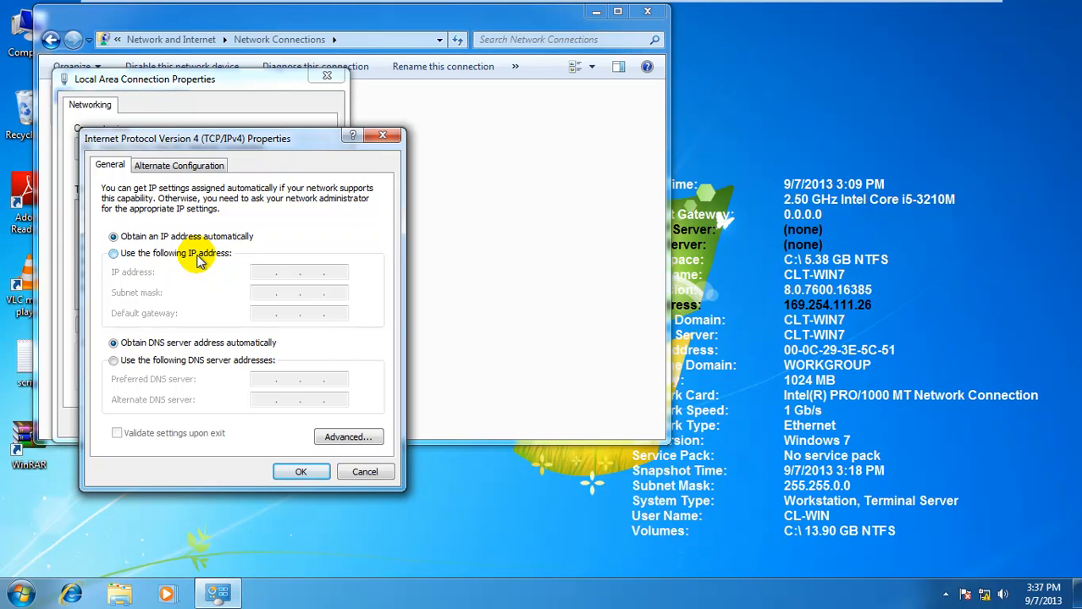
{"action": "left_click", "coordinate": [198, 259]}
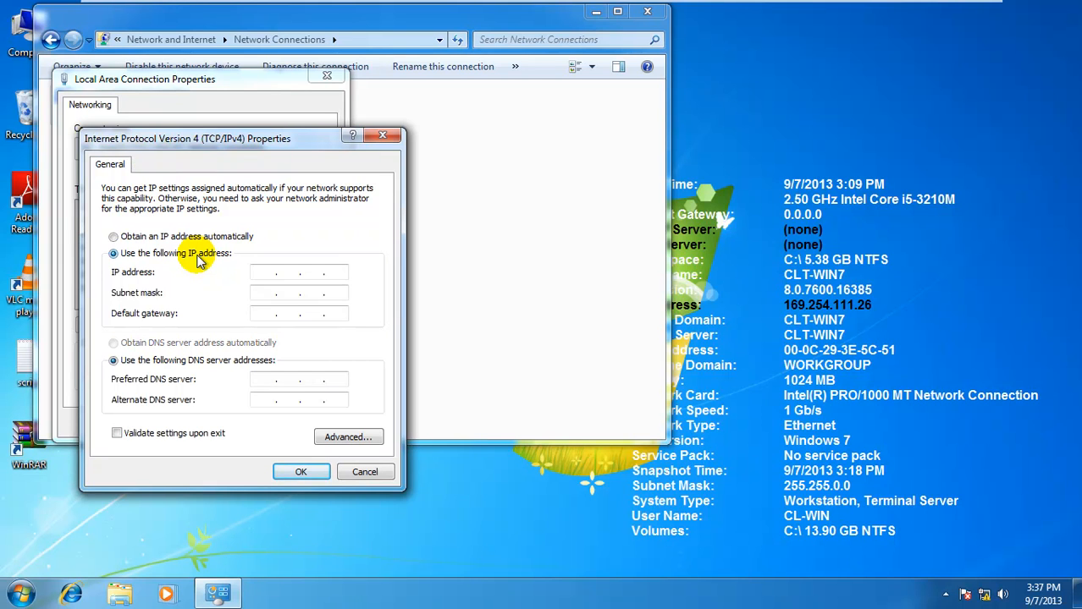
{"action": "left_click", "coordinate": [264, 270]}
{"action": "type", "text": "192 . "}
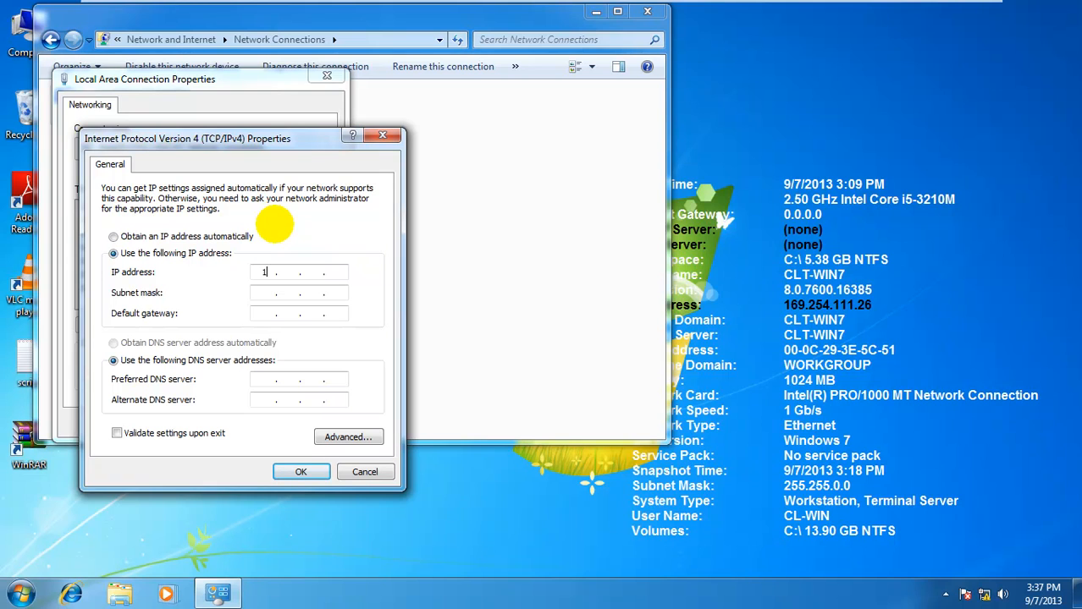
{"action": "type", "text": "168 . 0 . 2"}
{"action": "key", "text": "Tab"}
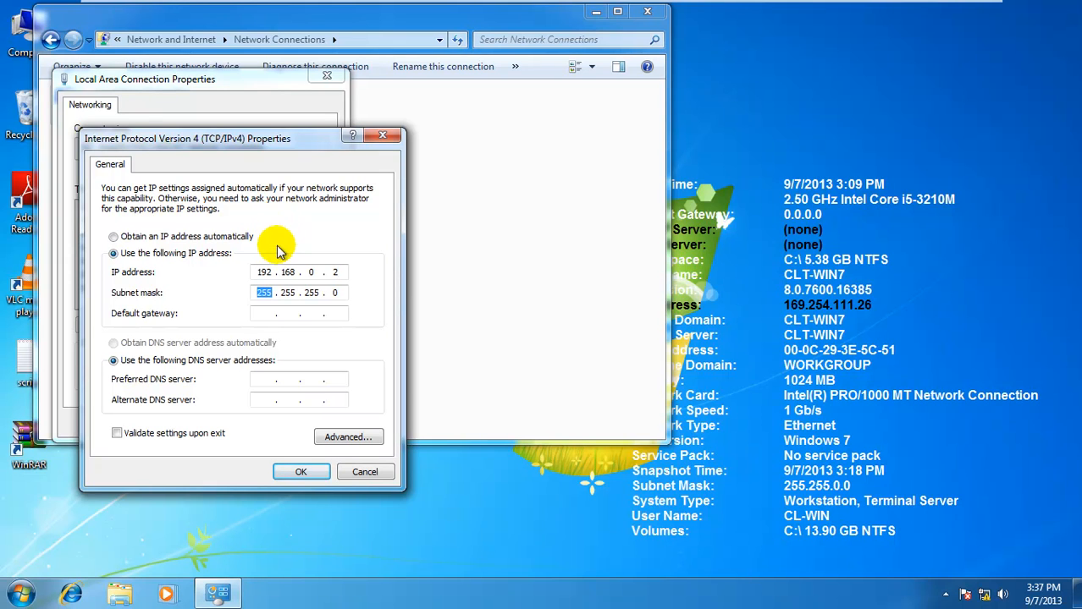
{"action": "left_click", "coordinate": [271, 312]}
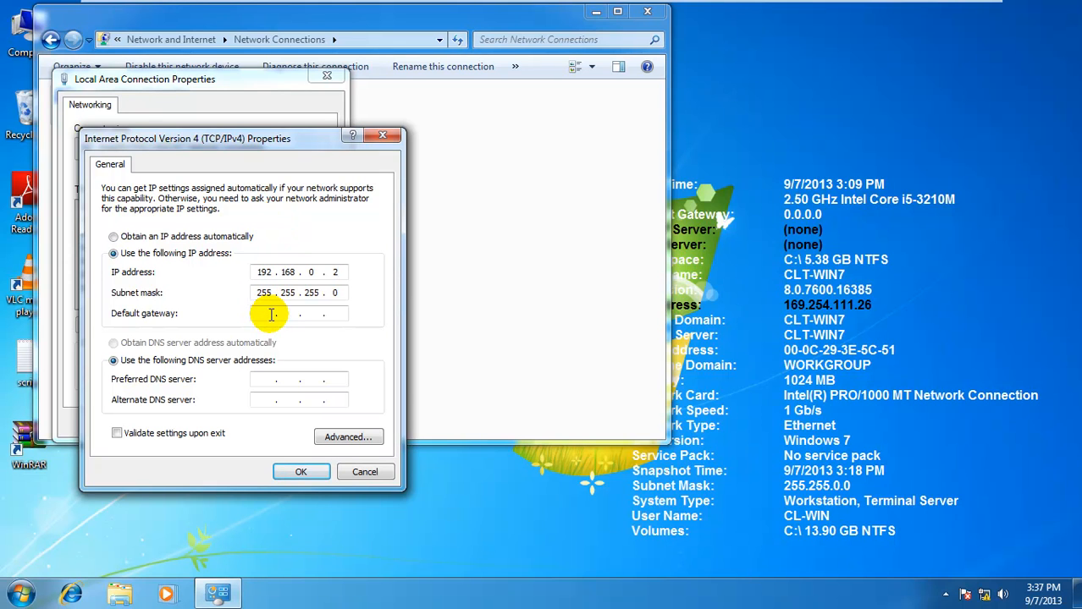
Set preferred DNS server 192.168.0.1, tick Validate settings, and apply the changes
{"action": "left_click", "coordinate": [264, 380]}
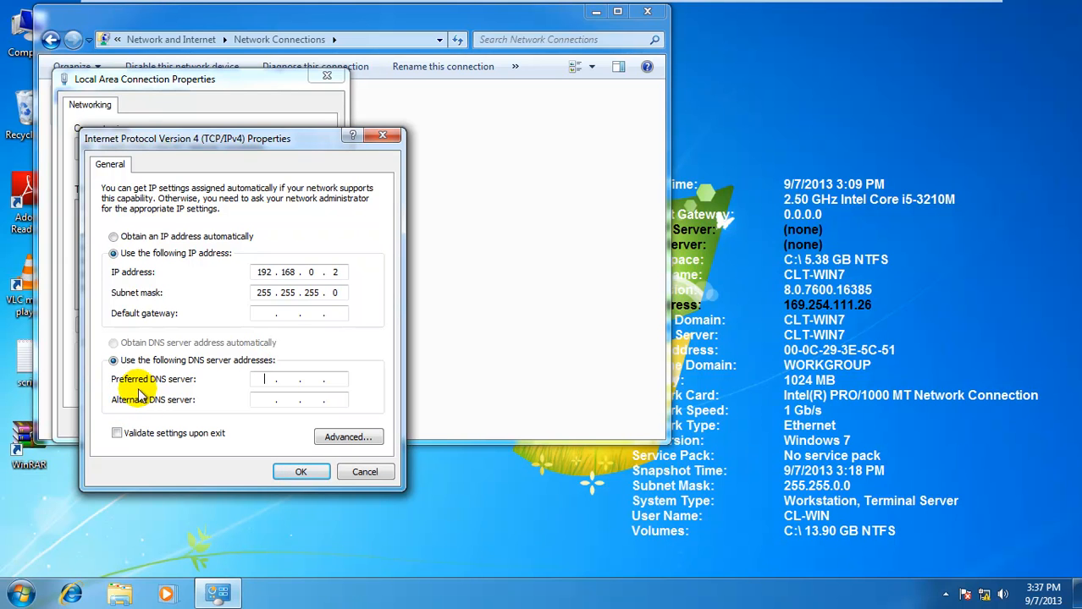
{"action": "type", "text": "192 . 168 .  ."}
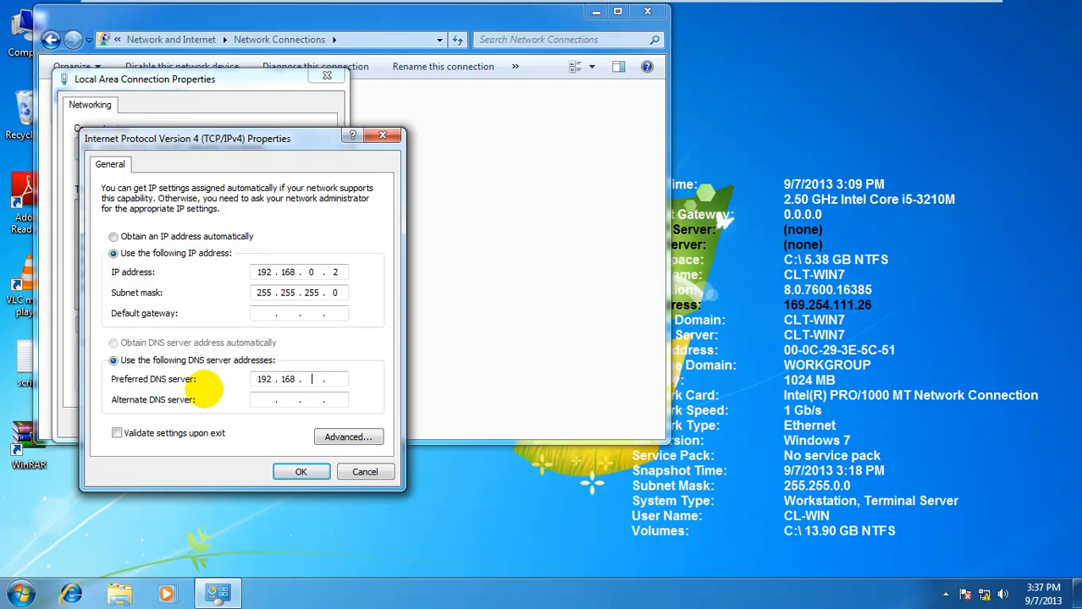
{"action": "key", "text": "BackSpace"}
{"action": "key", "text": "BackSpace"}
{"action": "key", "text": "BackSpace"}
{"action": "type", "text": "0 . 1"}
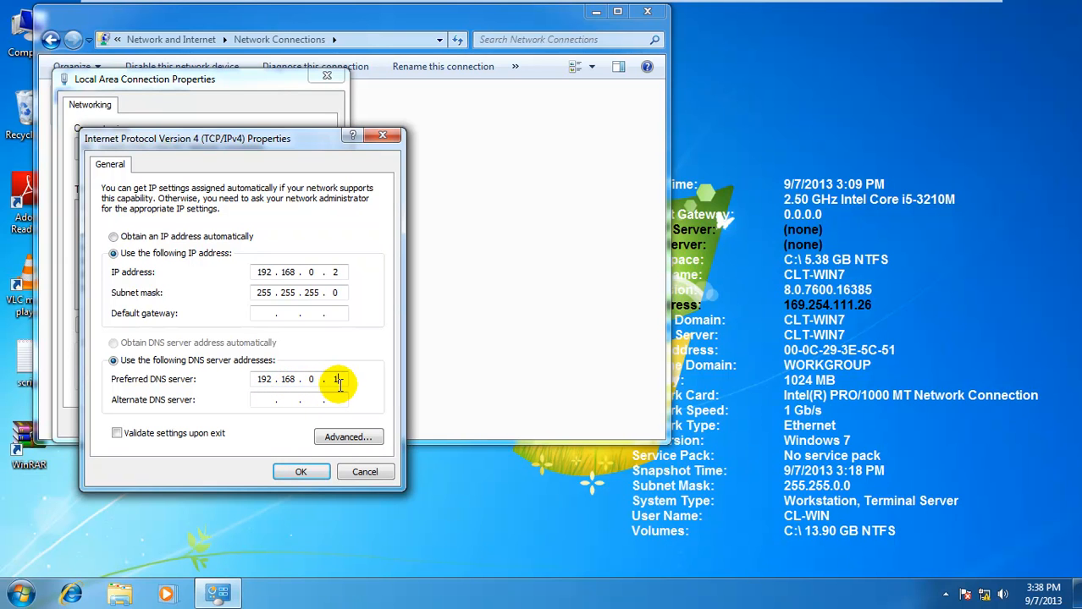
{"action": "left_click", "coordinate": [144, 436]}
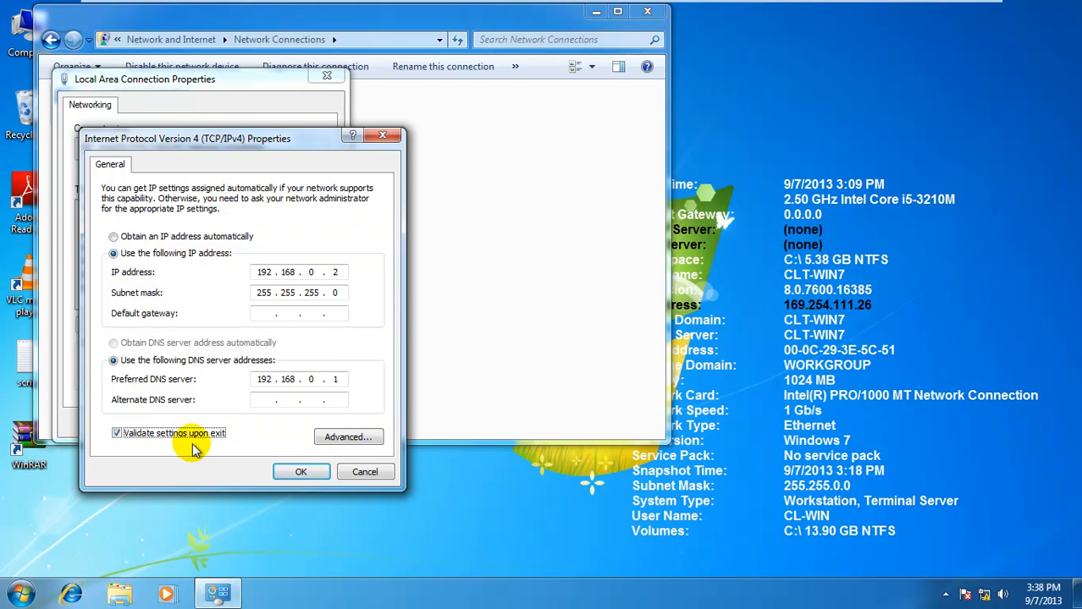
{"action": "left_click", "coordinate": [288, 474]}
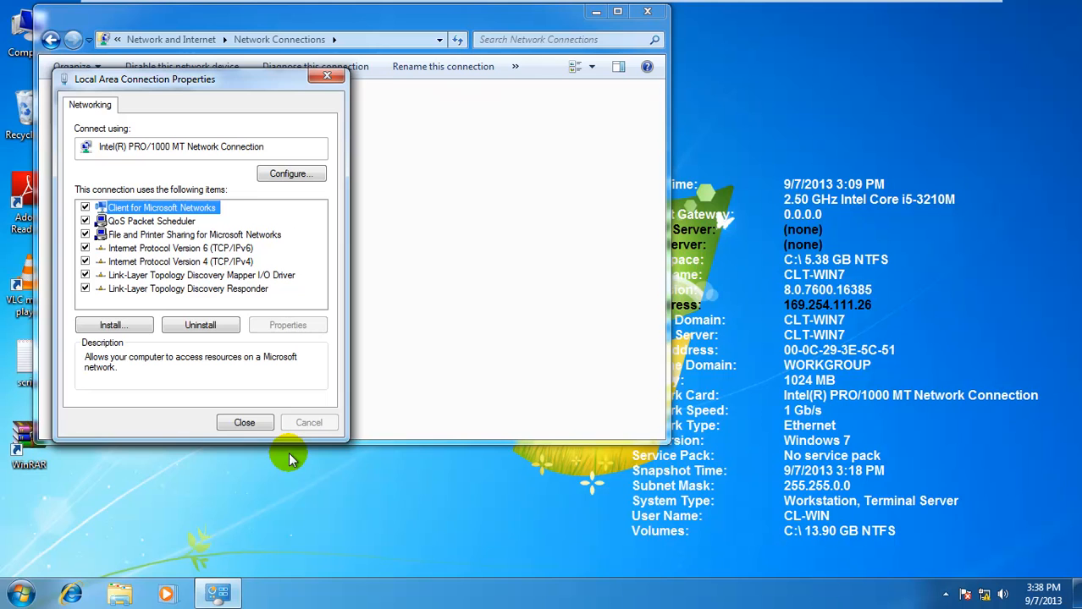
{"action": "left_click", "coordinate": [245, 423]}
Close Network Connections and ping 192.168.0.1 from Command Prompt, getting 4/4 replies
{"action": "left_click", "coordinate": [732, 441]}
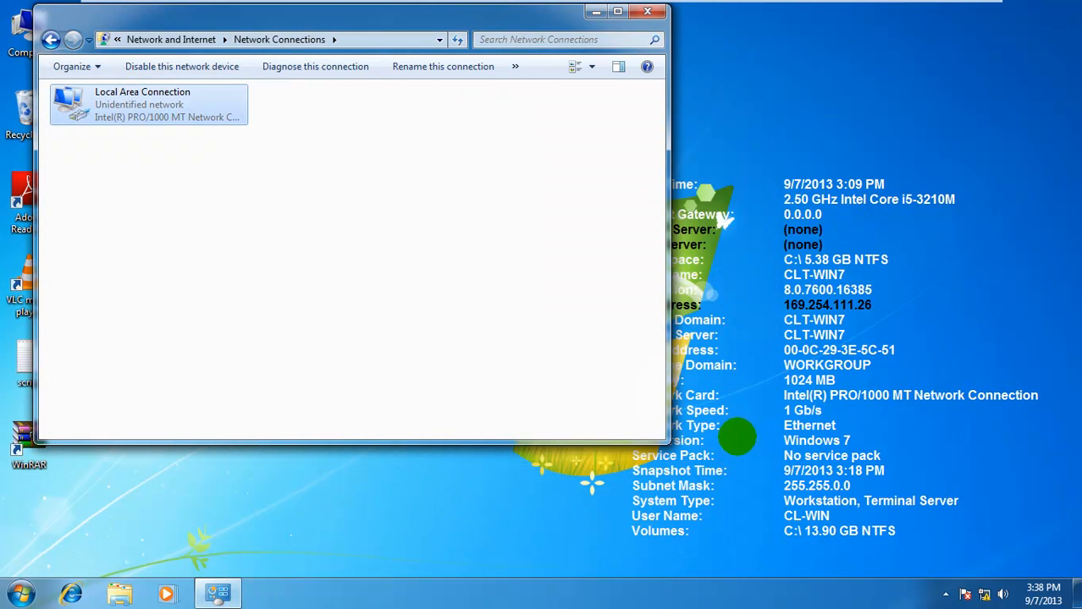
{"action": "left_click", "coordinate": [647, 11]}
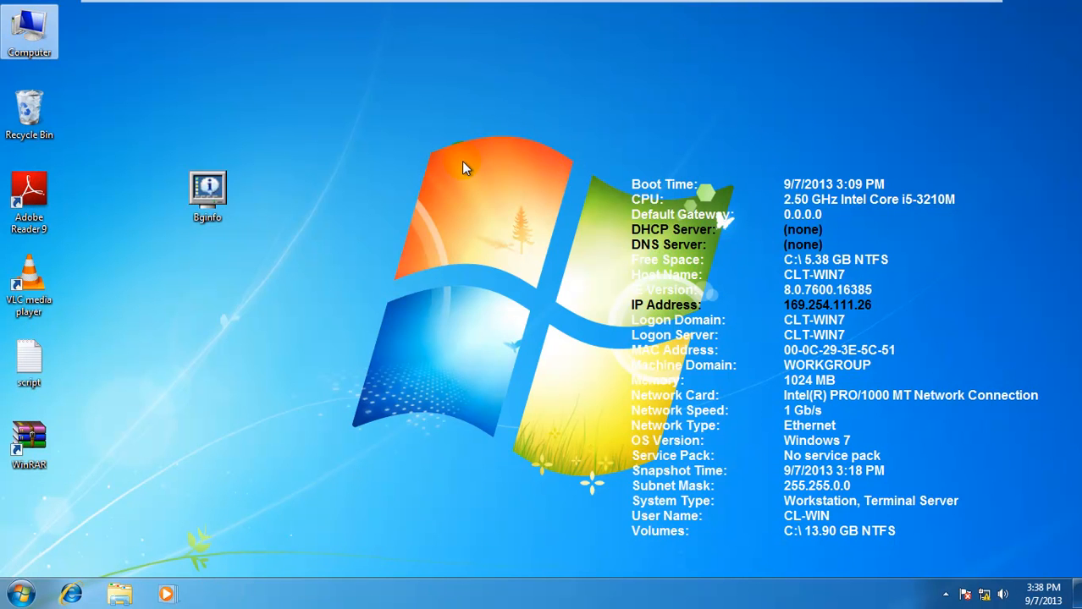
{"action": "key", "text": "super+r"}
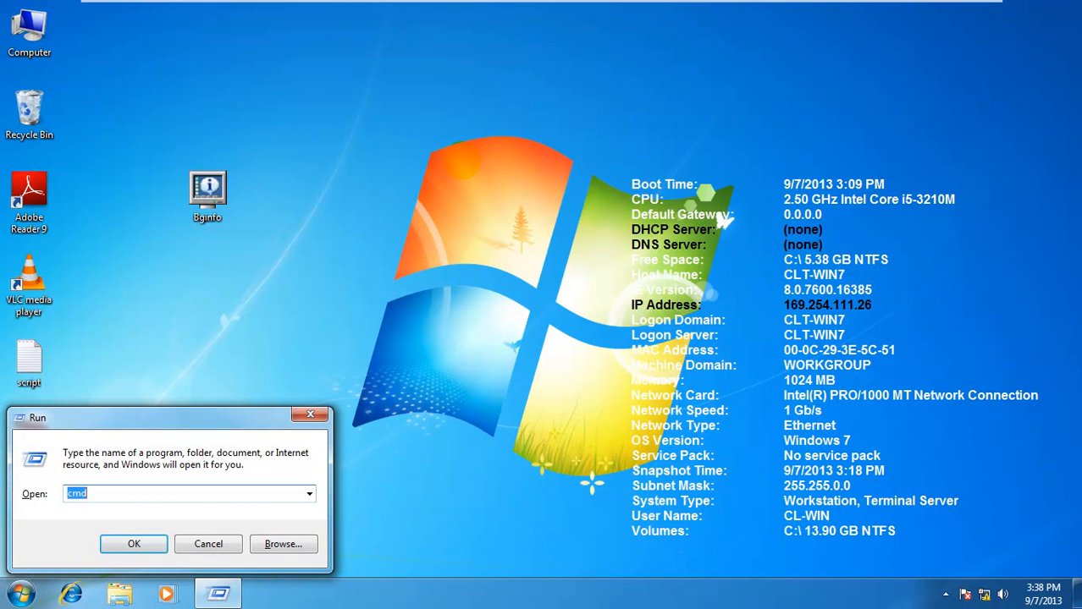
{"action": "key", "text": "Return"}
{"action": "type", "text": "pi"}
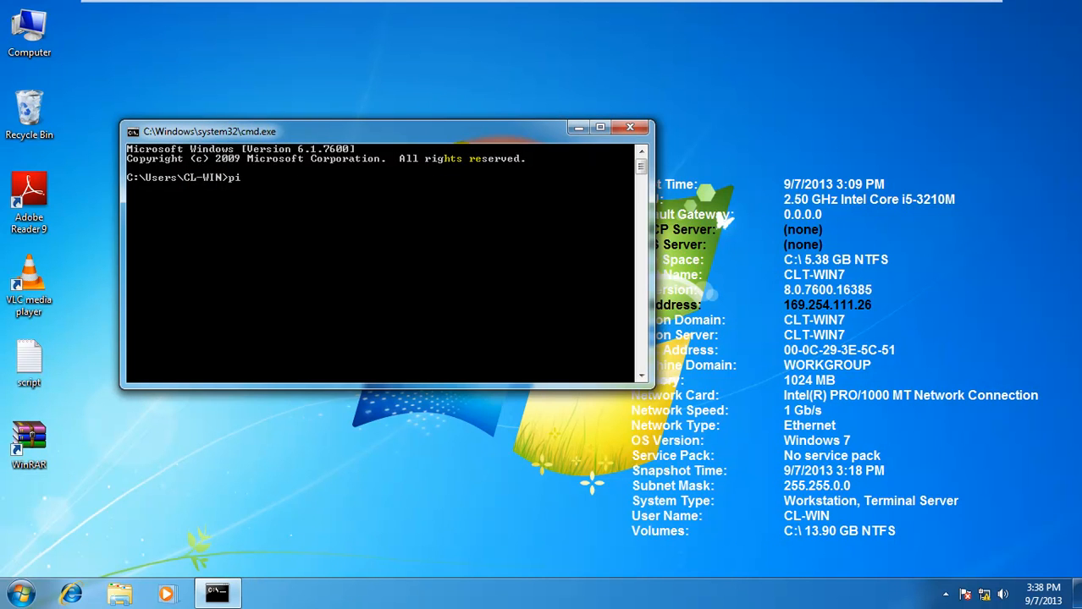
{"action": "type", "text": "ng 192.168.0.1"}
{"action": "key", "text": "Return"}
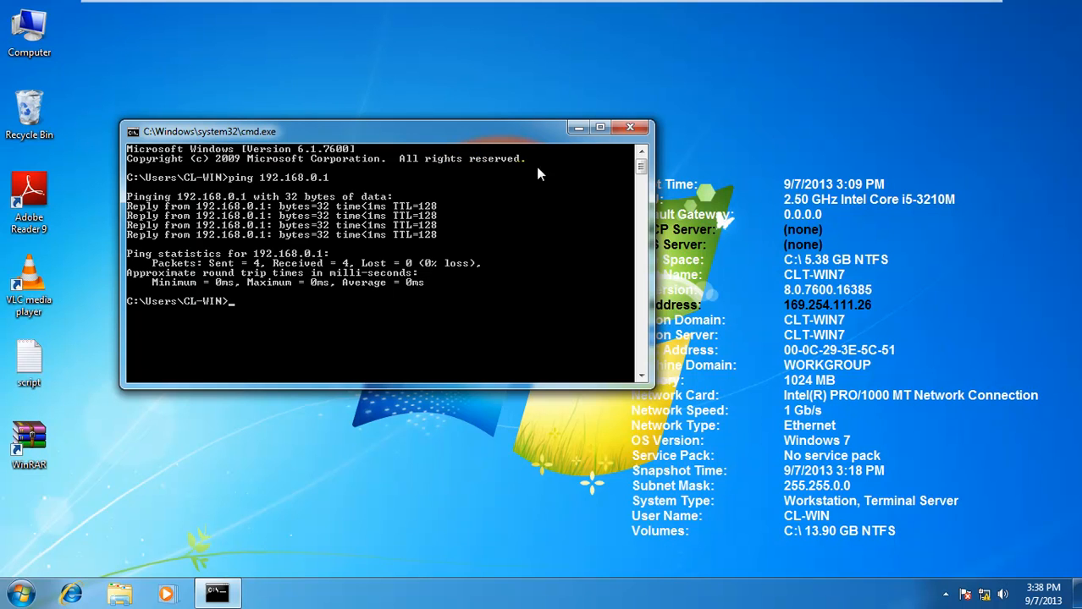
{"action": "left_click", "coordinate": [629, 128]}
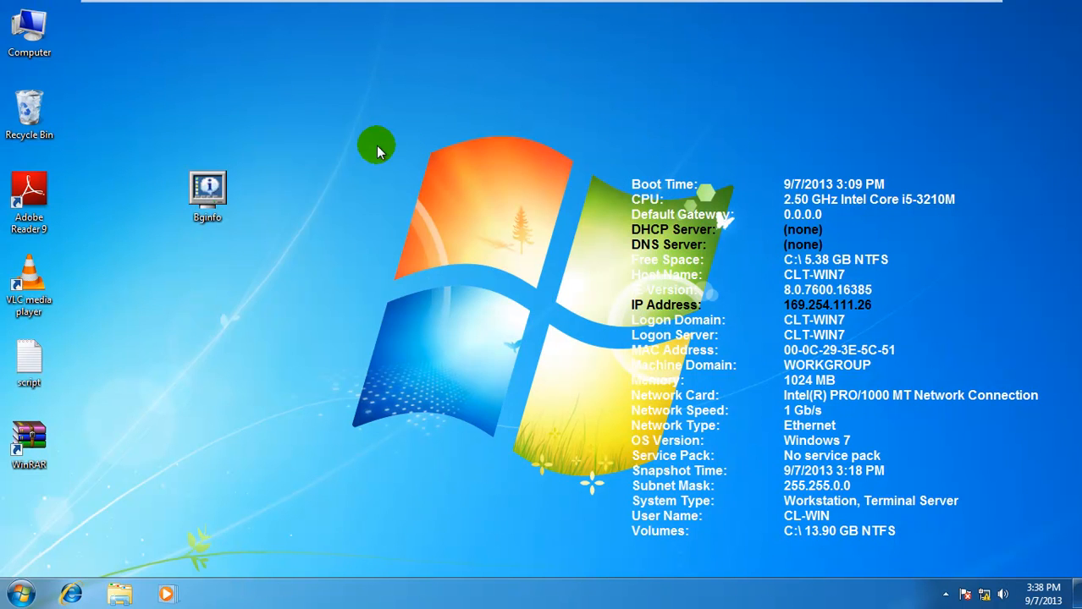
Open Computer's Properties and reach Change settings for CLT-WIN7 in WORKGROUP
{"action": "right_click", "coordinate": [34, 35]}
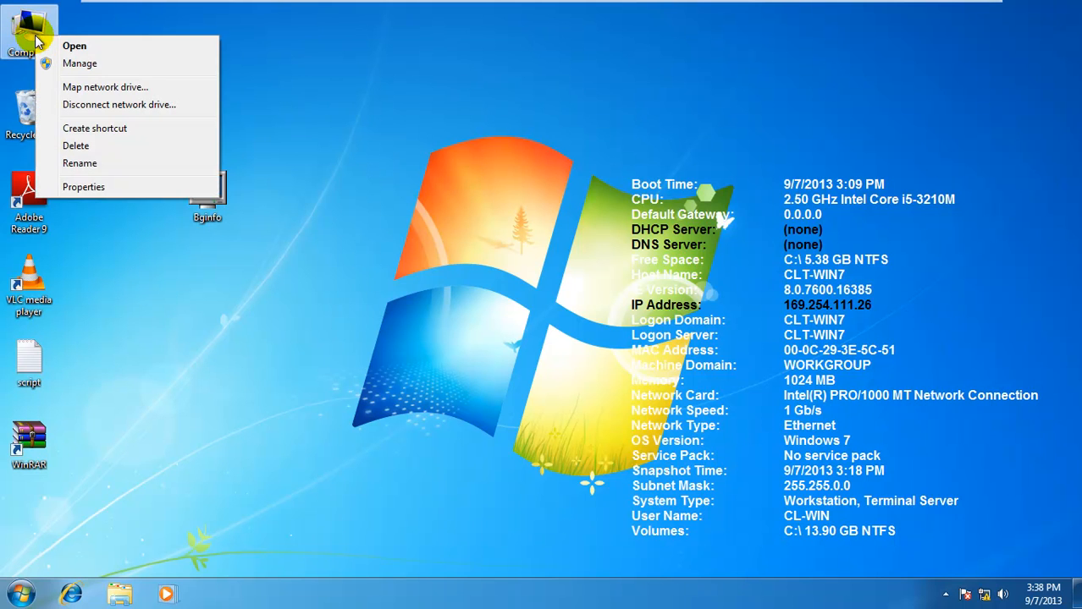
{"action": "left_click", "coordinate": [75, 19]}
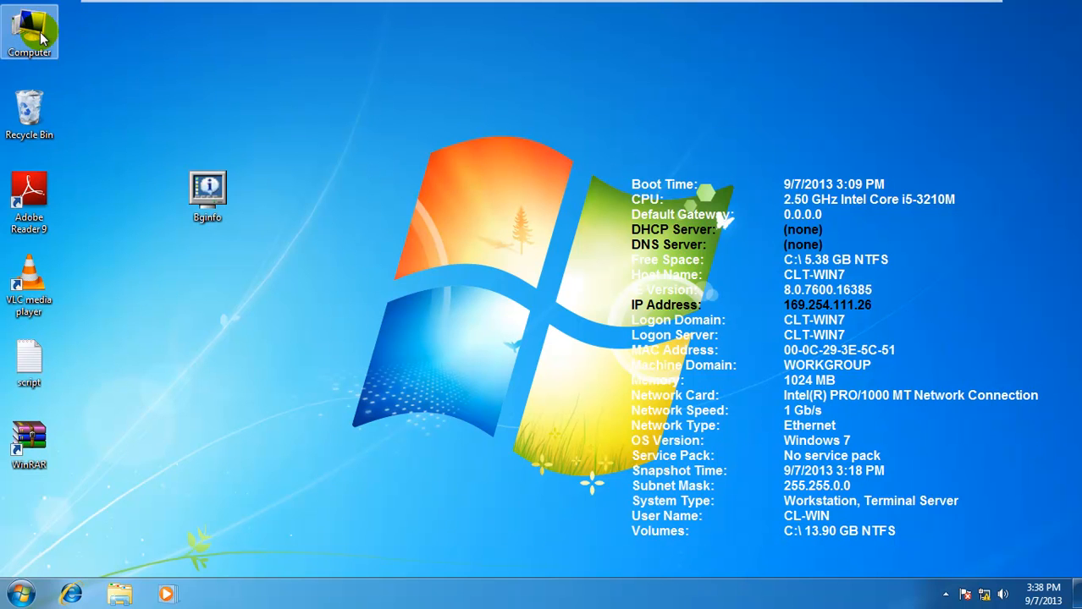
{"action": "right_click", "coordinate": [40, 36]}
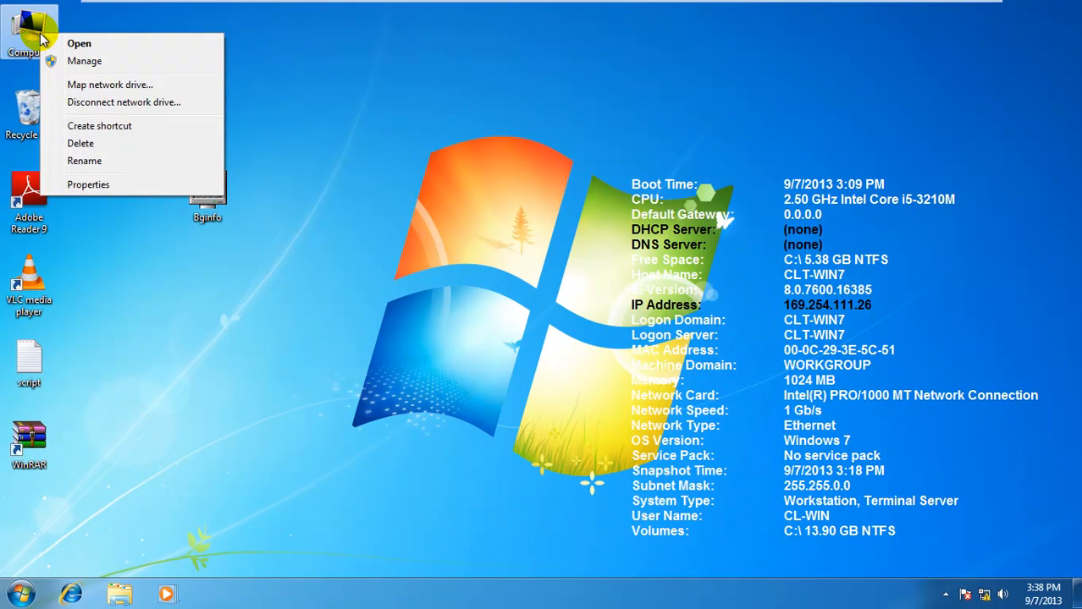
{"action": "left_click", "coordinate": [89, 186]}
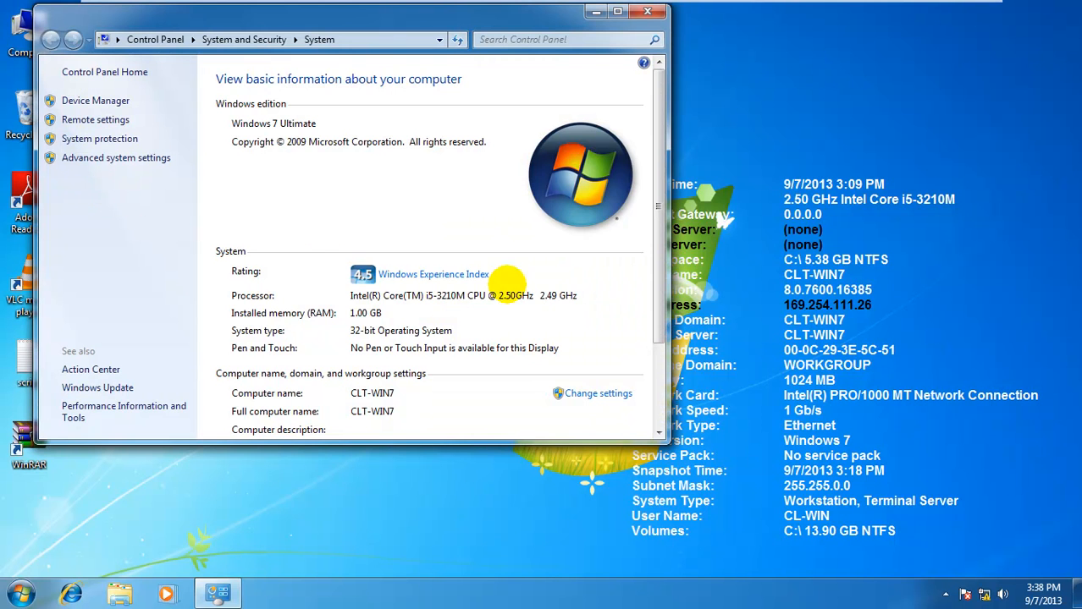
{"action": "scroll", "coordinate": [637, 294], "scroll_direction": "down", "scroll_amount": 3}
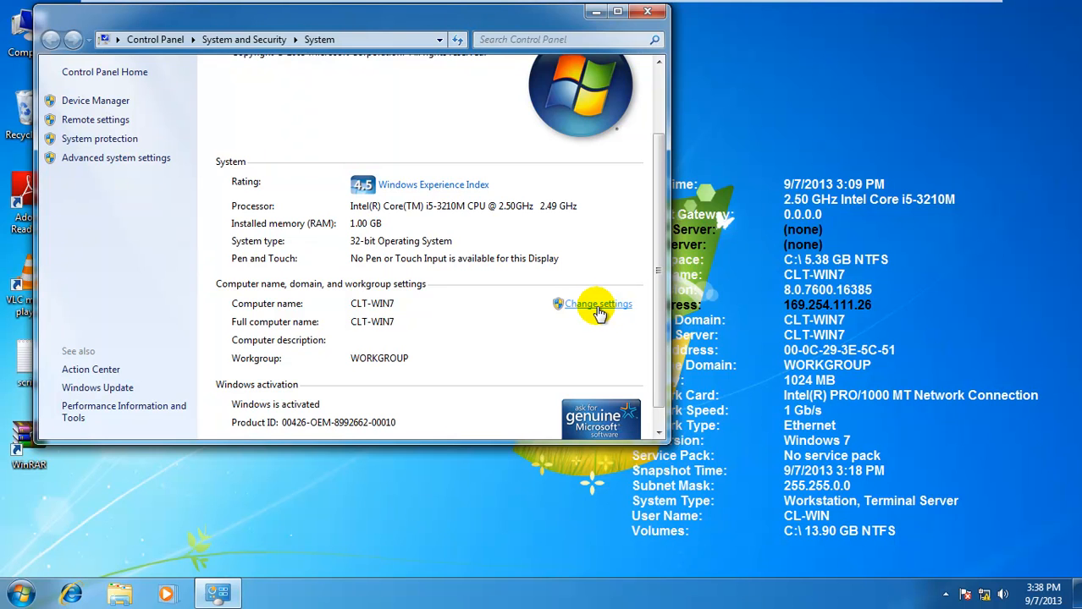
{"action": "left_click", "coordinate": [598, 306]}
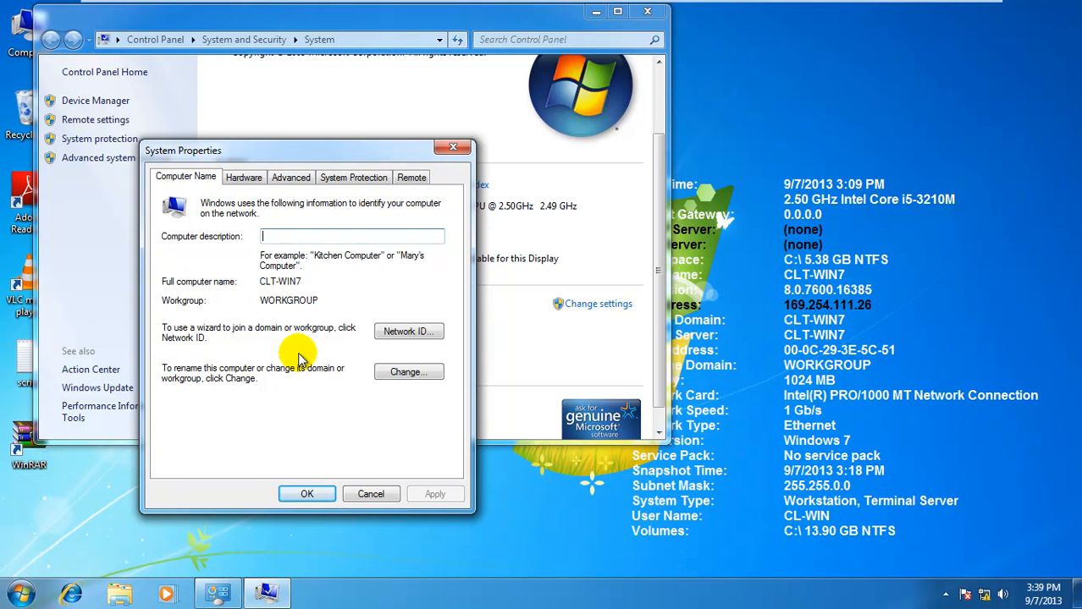
Switch membership from WORKGROUP to domain 'tech2tech' and submit the join
{"action": "left_click", "coordinate": [380, 379]}
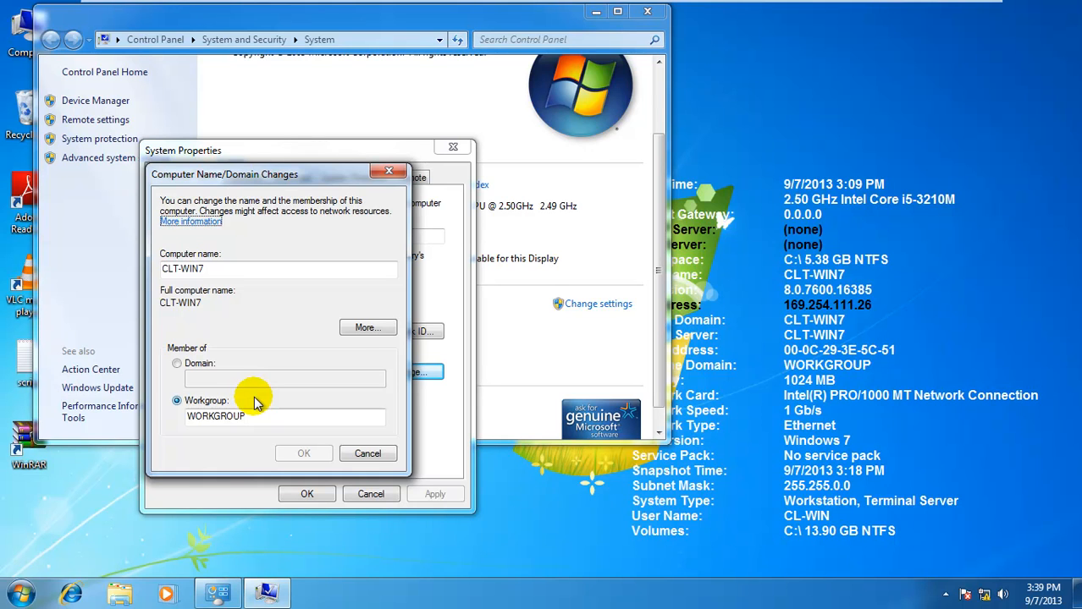
{"action": "left_click", "coordinate": [178, 364]}
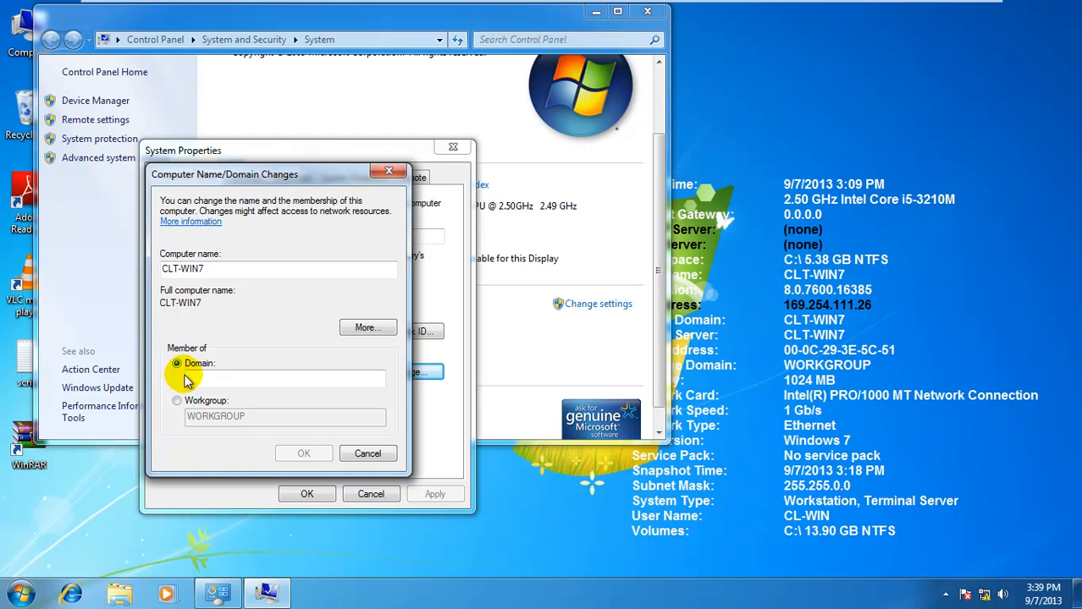
{"action": "left_click", "coordinate": [193, 380]}
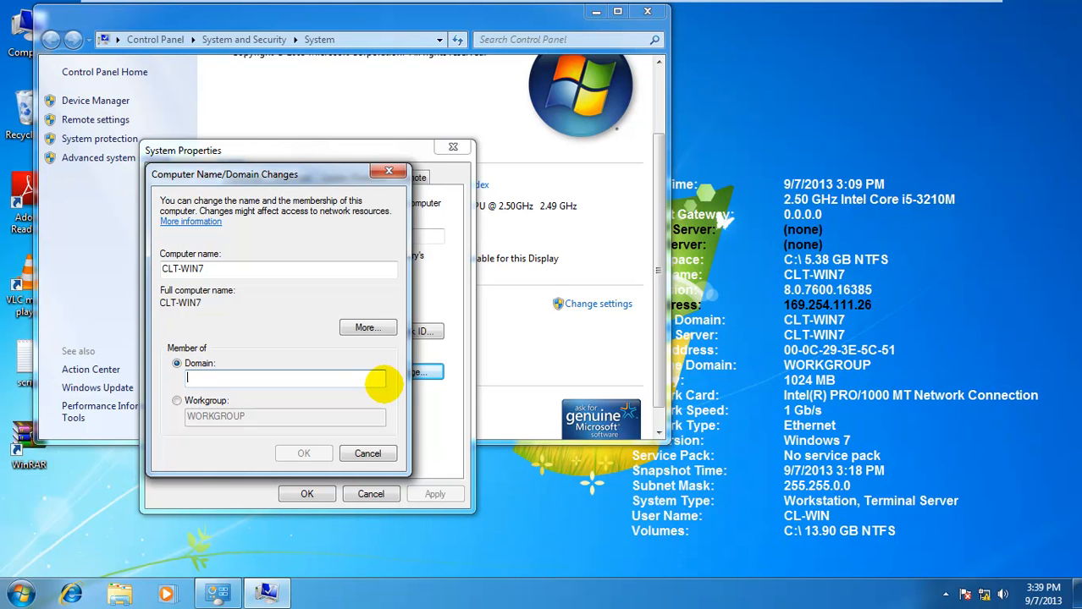
{"action": "type", "text": "tech2tech"}
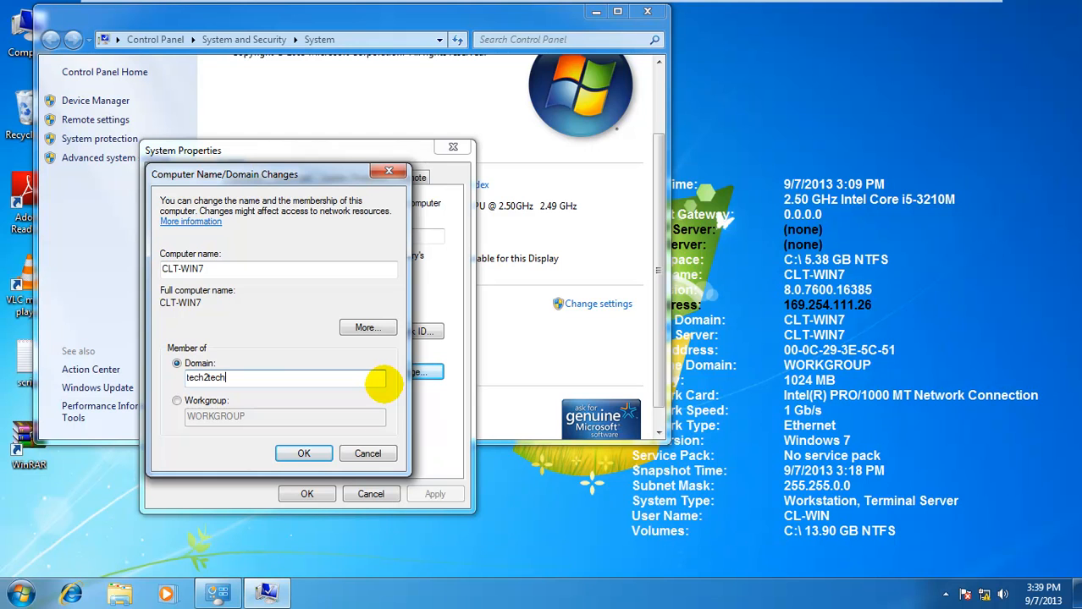
{"action": "left_click", "coordinate": [302, 454]}
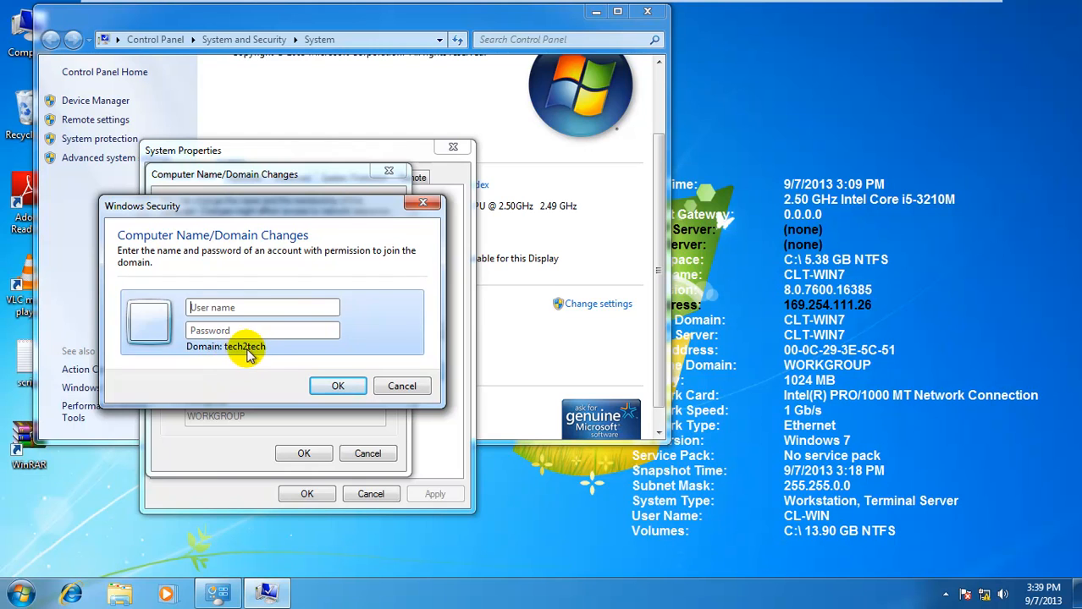
Authorise the join with user name 'Administrator' and the account password
{"action": "left_click", "coordinate": [262, 309]}
{"action": "type", "text": "A"}
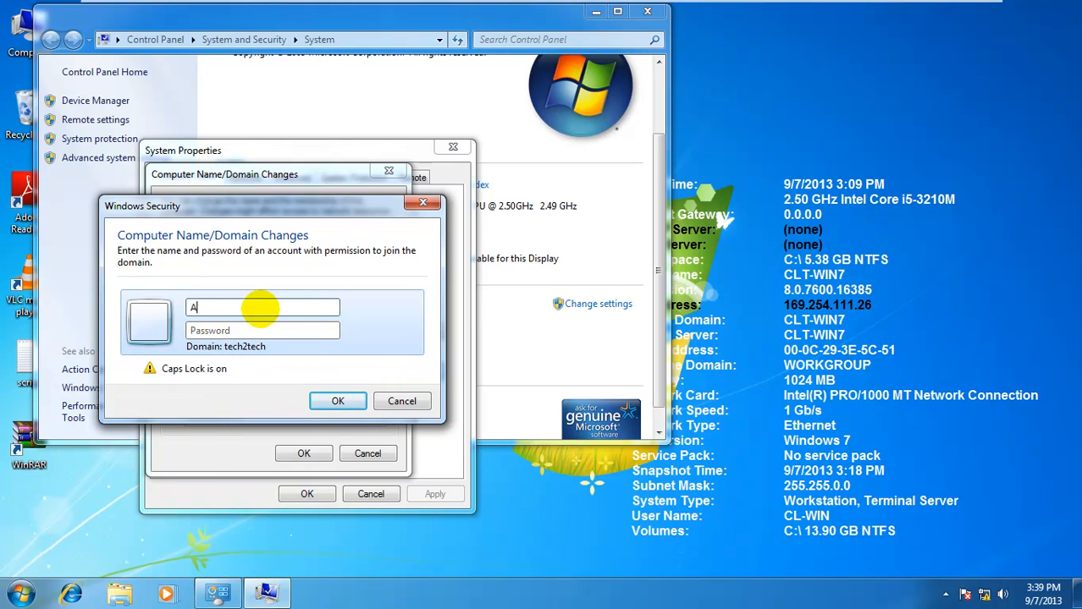
{"action": "type", "text": "dministrator"}
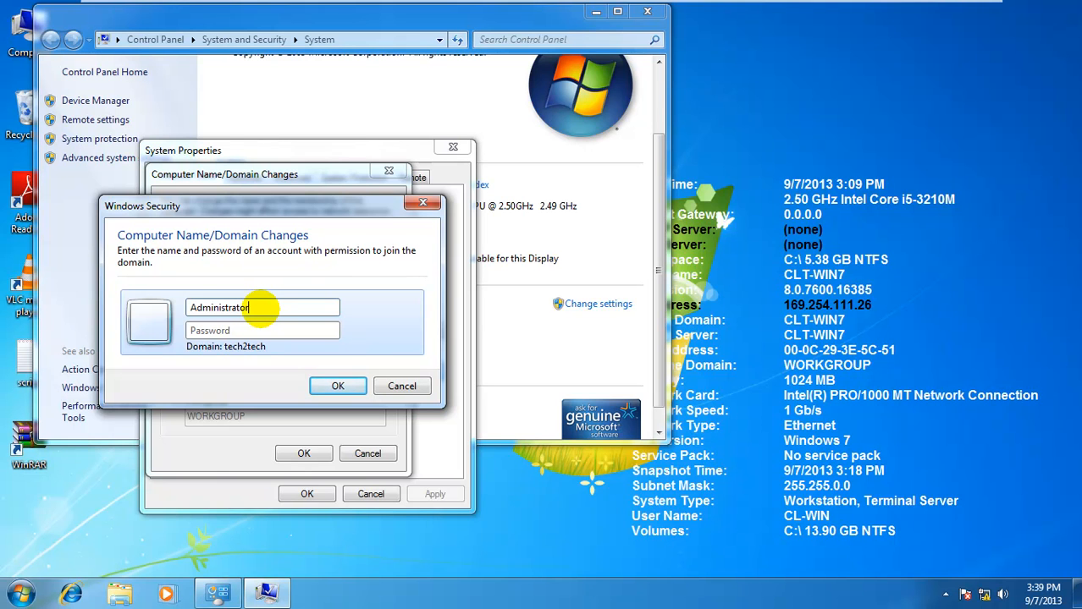
{"action": "left_click", "coordinate": [241, 331]}
{"action": "type", "text": "***"}
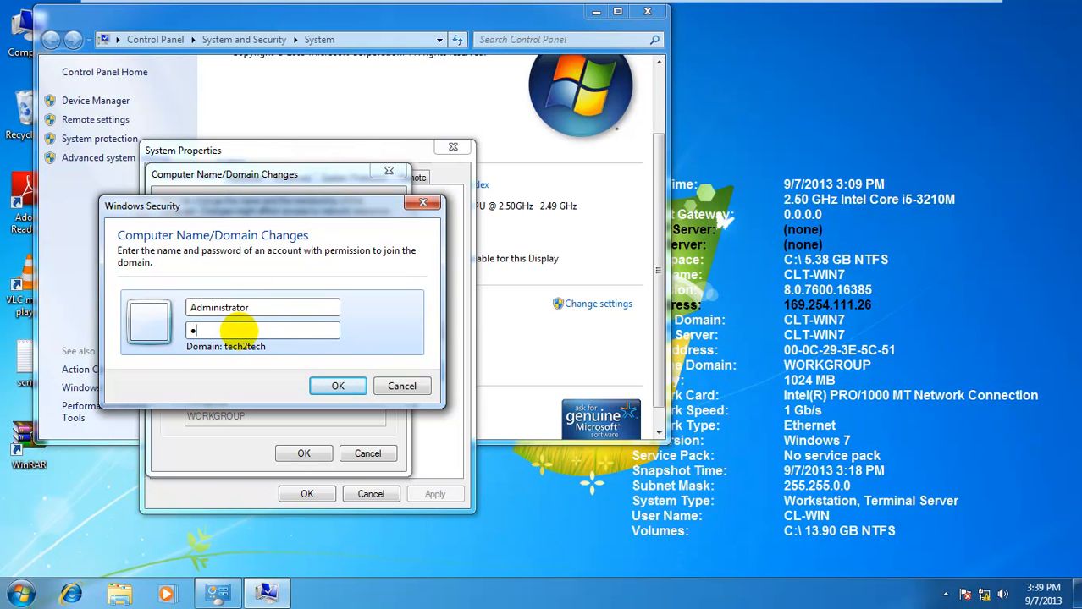
{"action": "type", "text": "*****"}
{"action": "left_click", "coordinate": [326, 386]}
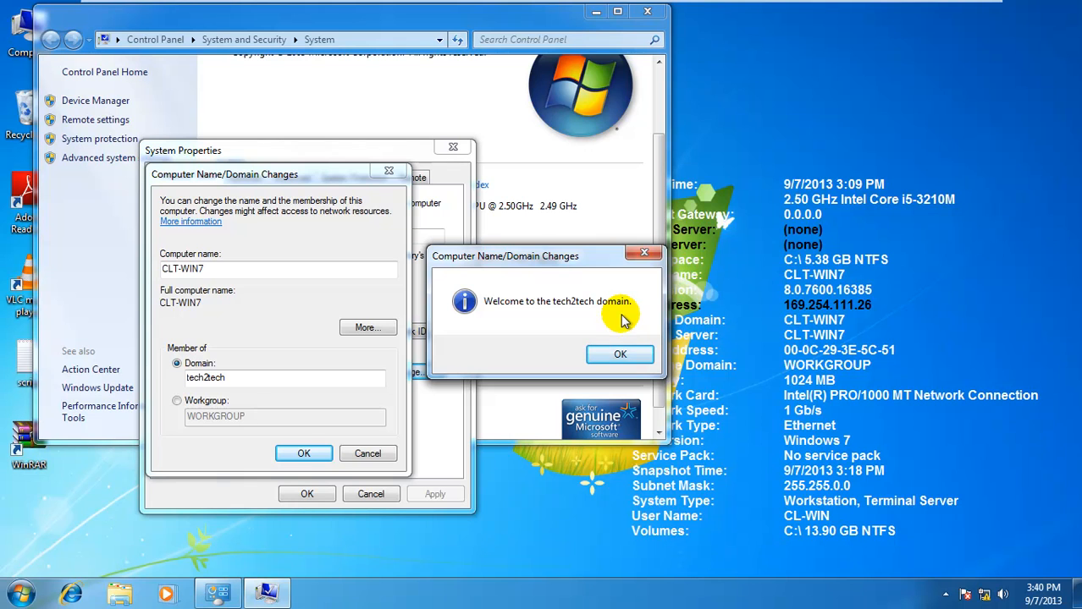
Acknowledge the welcome and restart notices, close System Properties, and choose Restart Now
{"action": "left_click", "coordinate": [602, 358]}
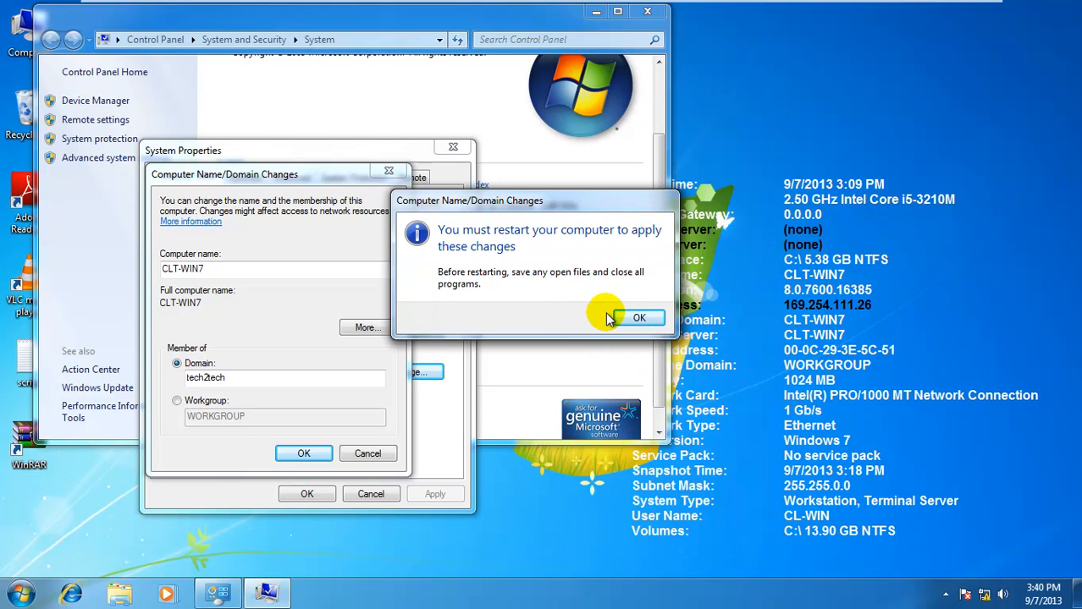
{"action": "left_click", "coordinate": [637, 319]}
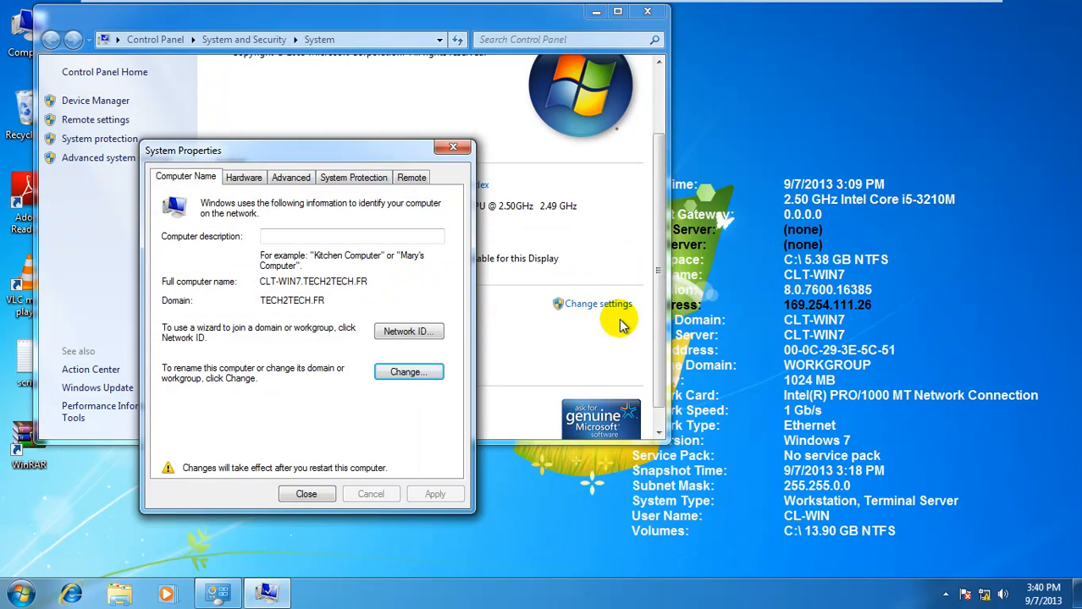
{"action": "left_click", "coordinate": [295, 499]}
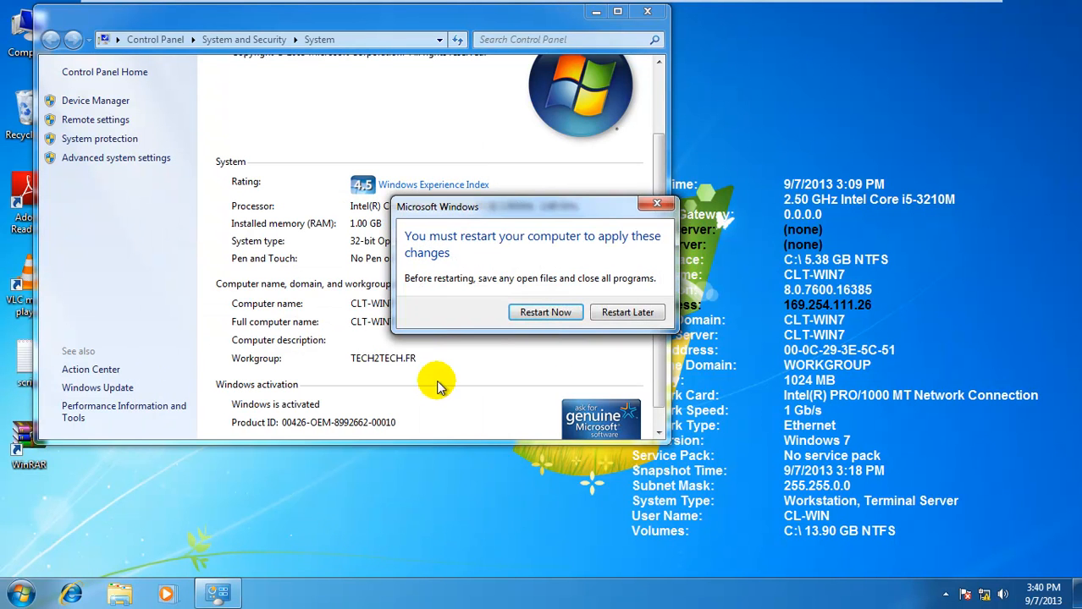
{"action": "left_click", "coordinate": [530, 318]}
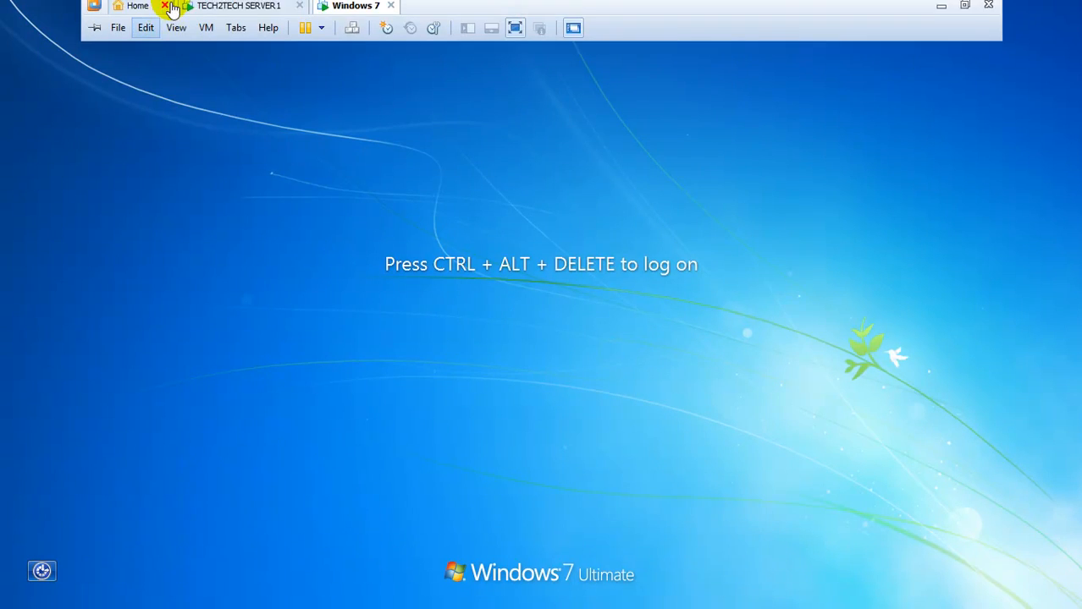
Back on TECH2TECH SERVER1, choose New > User in the marketing OU
{"action": "left_click", "coordinate": [227, 14]}
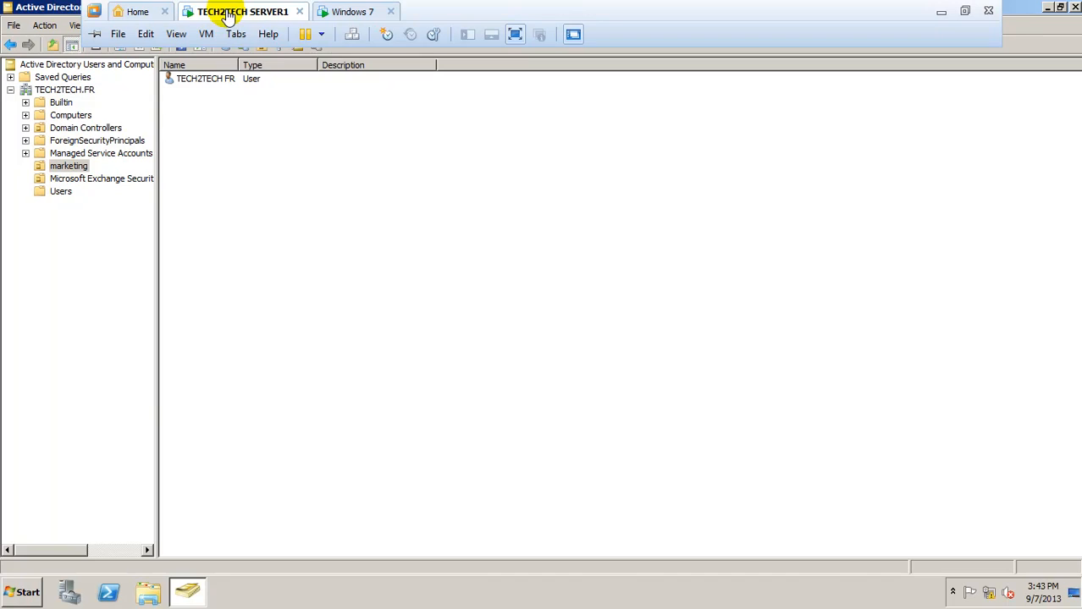
{"action": "right_click", "coordinate": [234, 99]}
{"action": "mouse_move", "coordinate": [292, 156]}
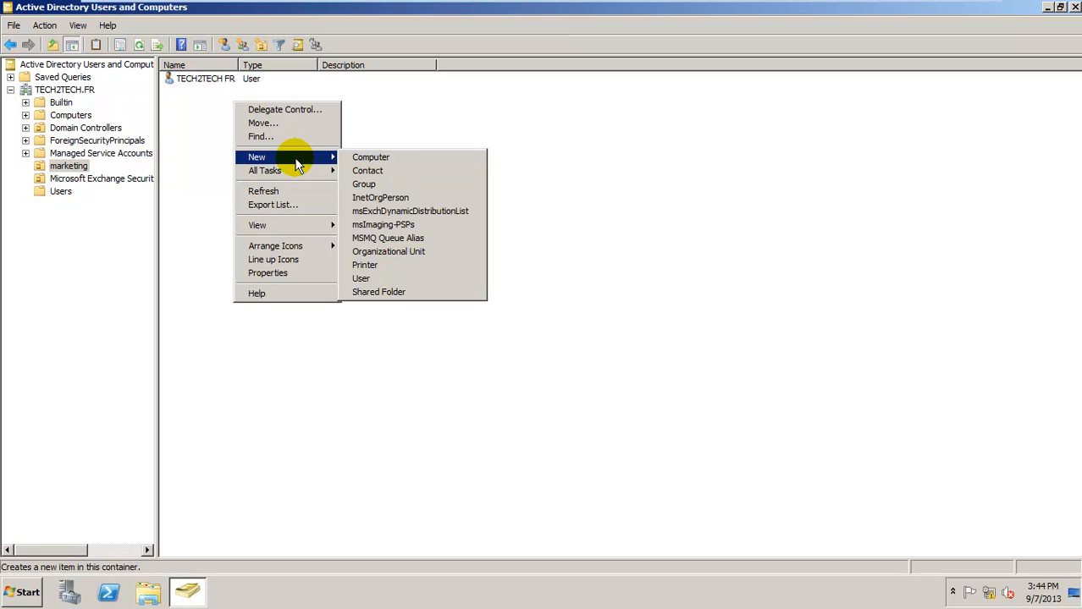
{"action": "left_click", "coordinate": [388, 279]}
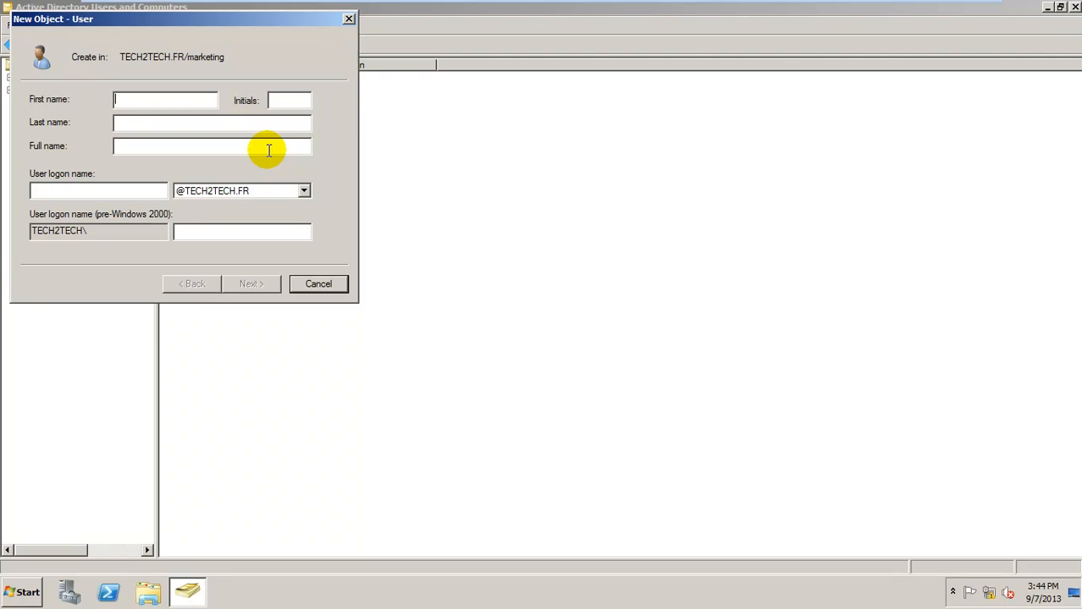
Enter first name 'user', last name 'test' and logon name usertest for the new user
{"action": "type", "text": "user"}
{"action": "left_click", "coordinate": [198, 123]}
{"action": "type", "text": "test"}
{"action": "left_click", "coordinate": [134, 191]}
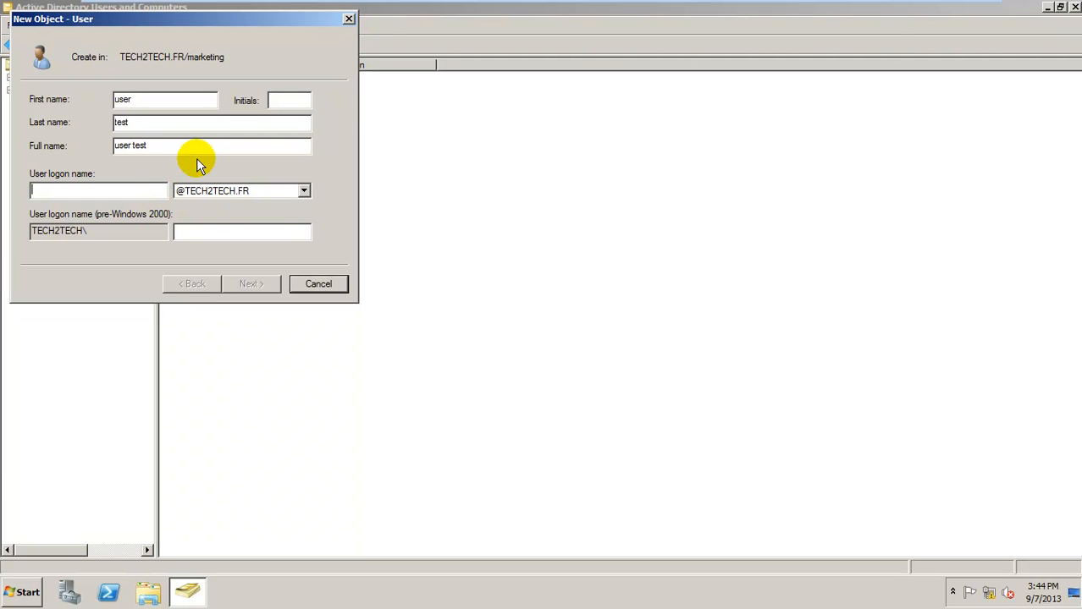
{"action": "type", "text": "usertest"}
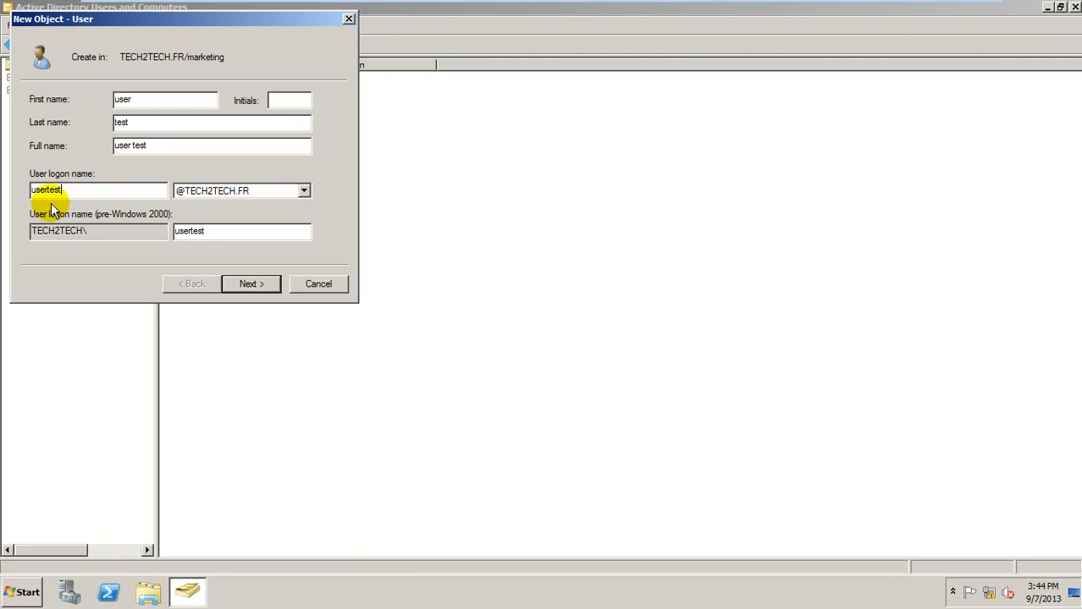
Set the account password without requiring a change at next logon, and finish creating the user
{"action": "left_click", "coordinate": [261, 283]}
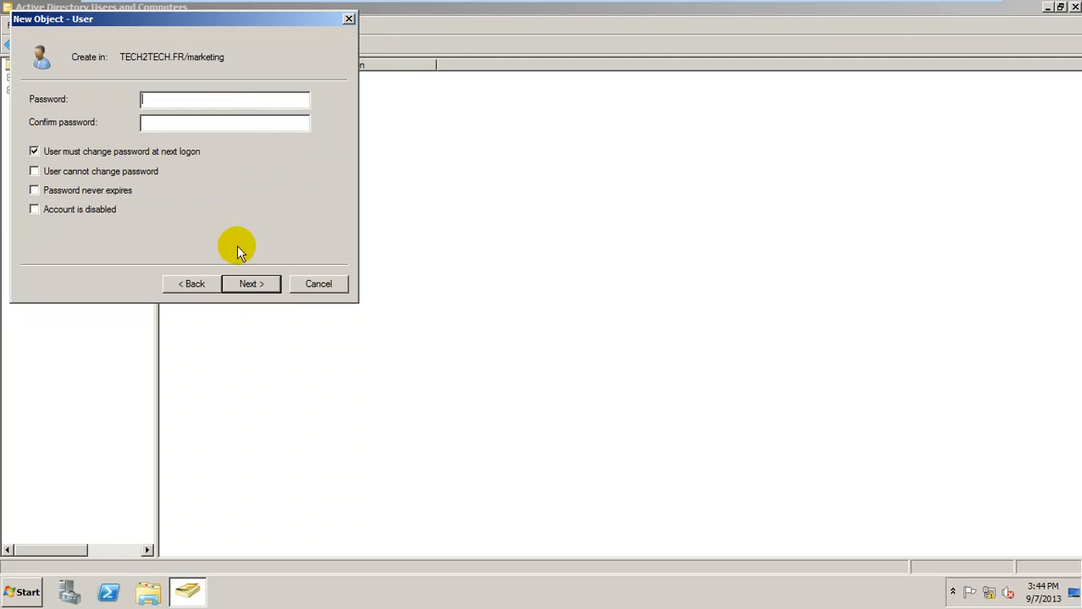
{"action": "left_click", "coordinate": [34, 154]}
{"action": "left_click", "coordinate": [169, 104]}
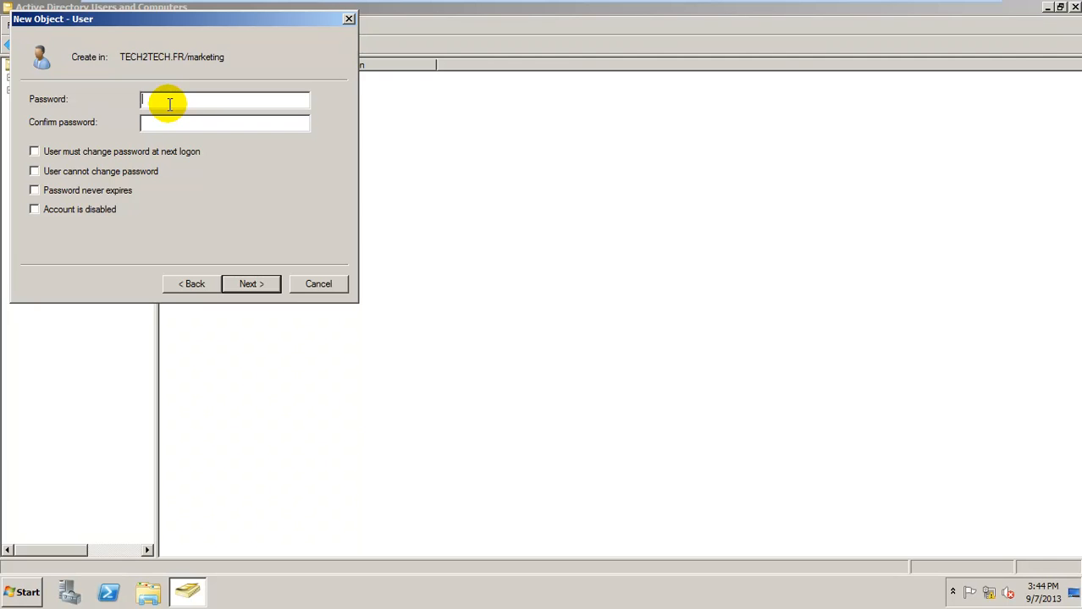
{"action": "type", "text": "P•••••"}
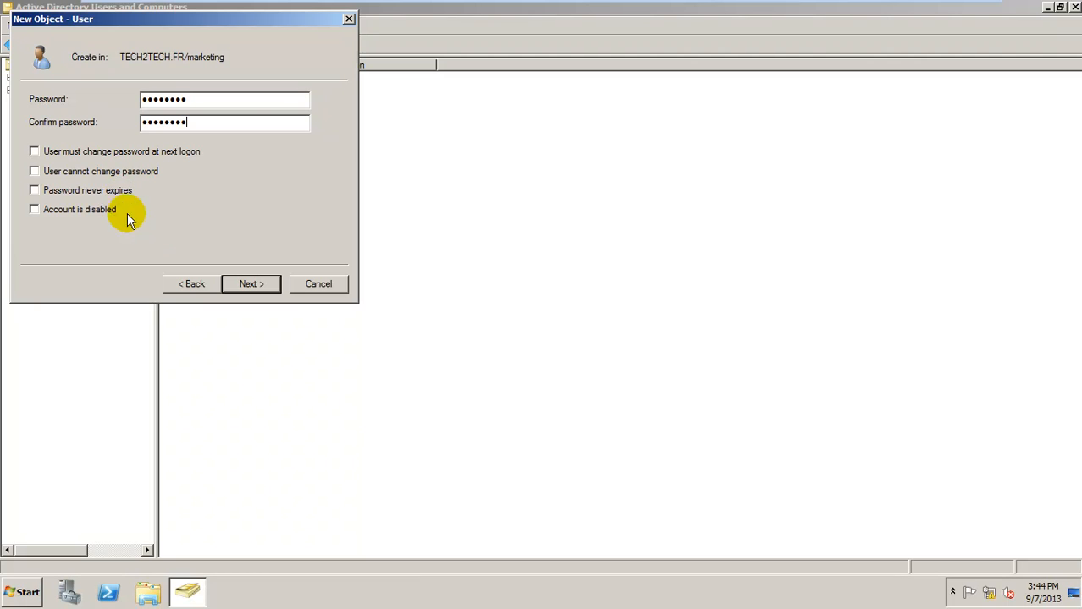
{"action": "left_click", "coordinate": [259, 286]}
{"action": "left_click", "coordinate": [252, 285]}
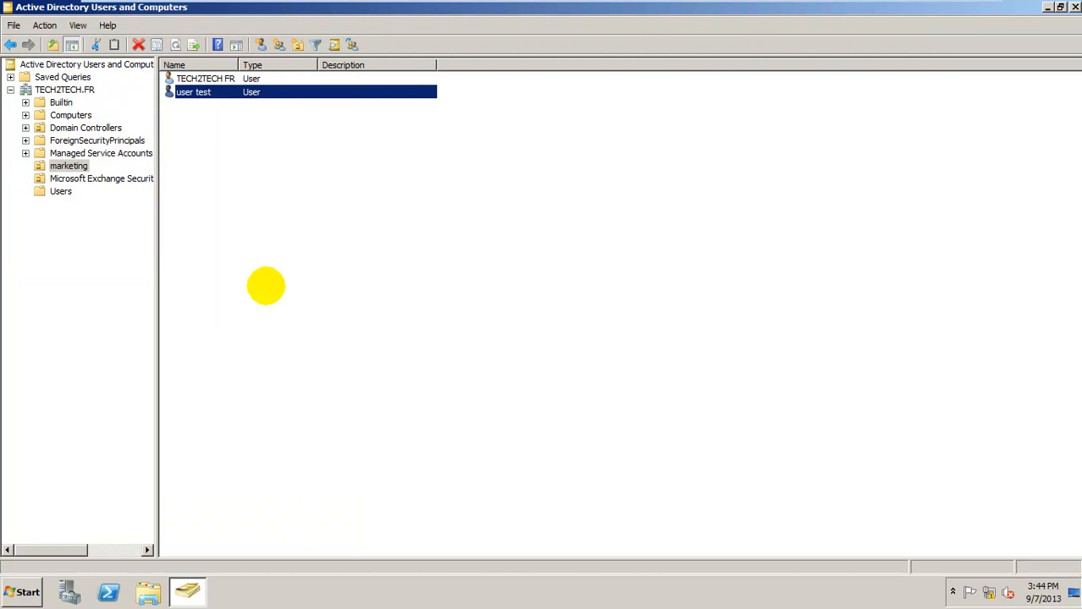
Check the new user test account in the marketing list, then return to the Windows 7 VM
{"action": "left_click", "coordinate": [278, 199]}
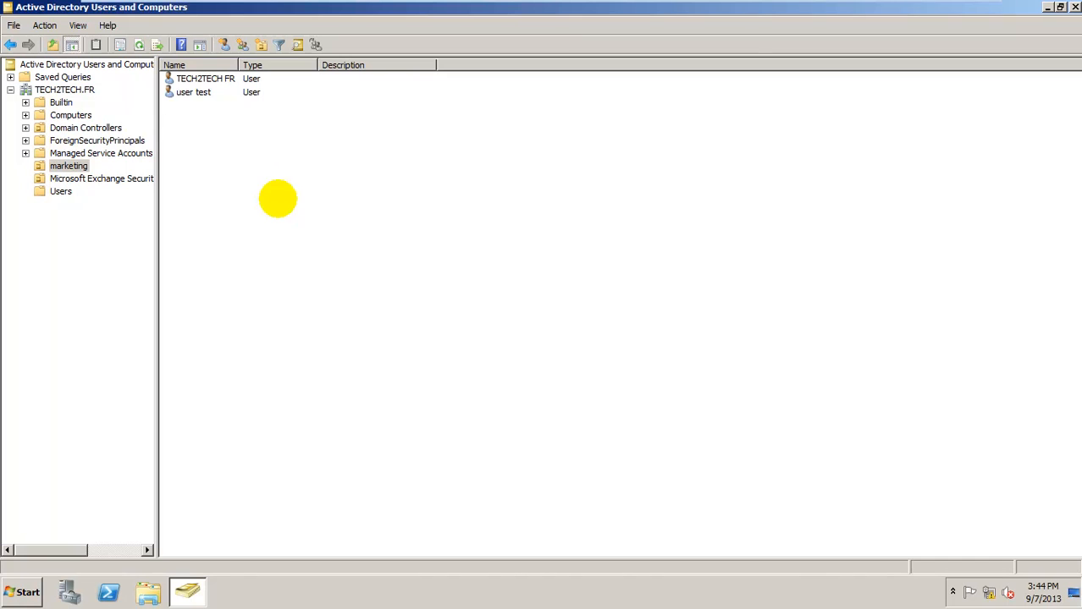
{"action": "left_click", "coordinate": [204, 93]}
{"action": "left_click", "coordinate": [222, 125]}
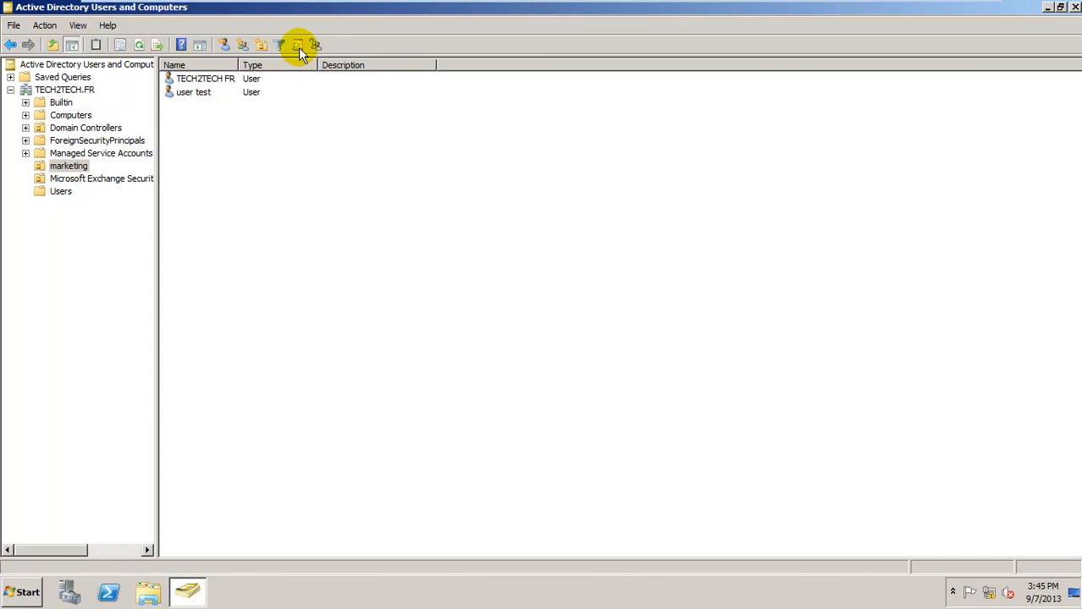
{"action": "mouse_move", "coordinate": [311, 5]}
{"action": "left_click", "coordinate": [352, 14]}
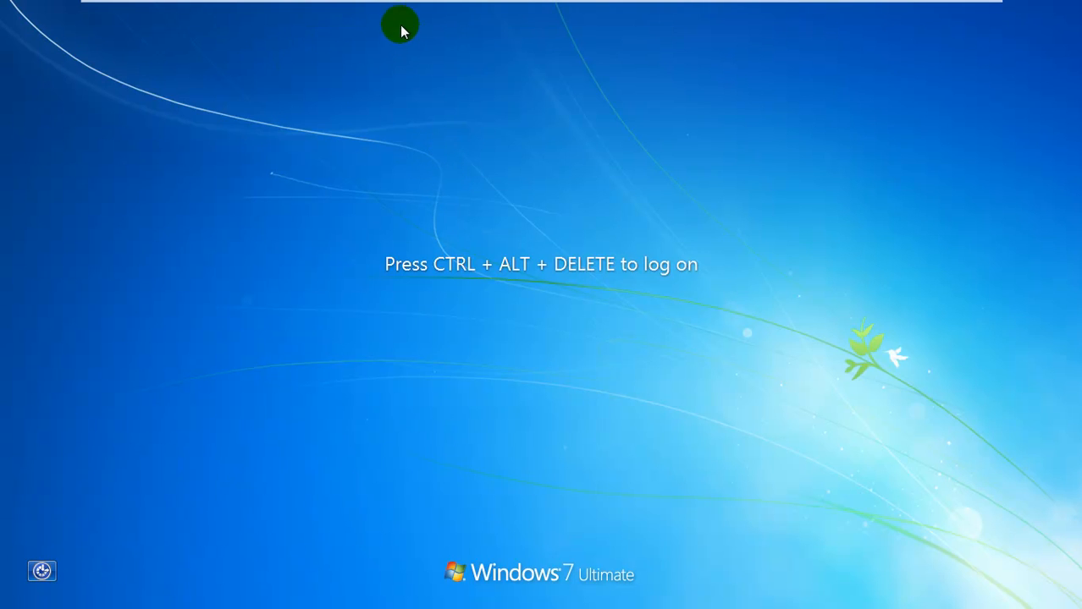
Send Ctrl+Alt+Del to the Windows 7 VM and choose to log on as Other User
{"action": "mouse_move", "coordinate": [381, 3]}
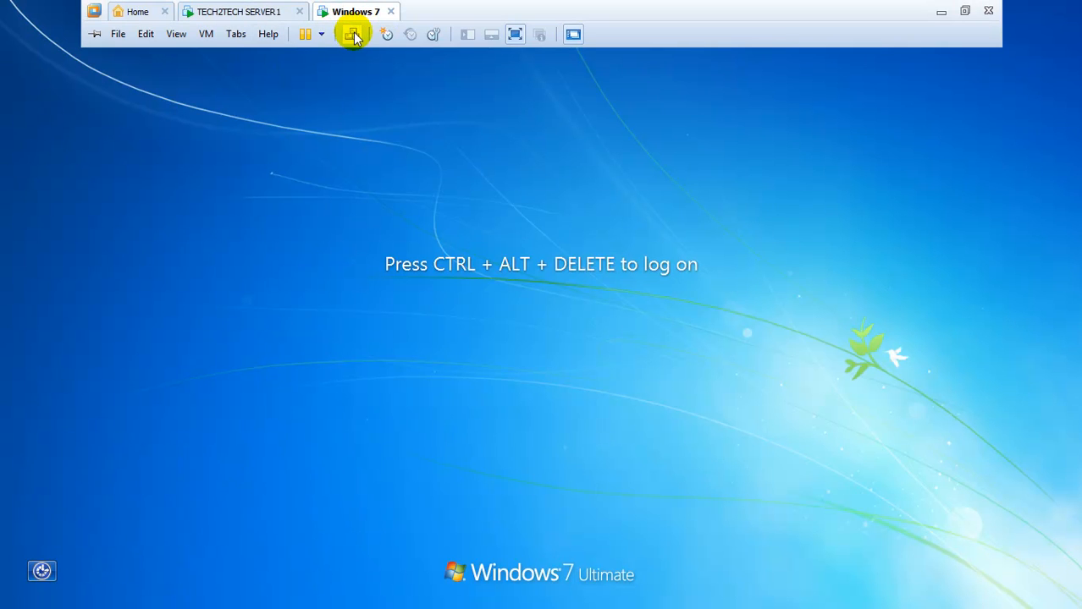
{"action": "left_click", "coordinate": [352, 34]}
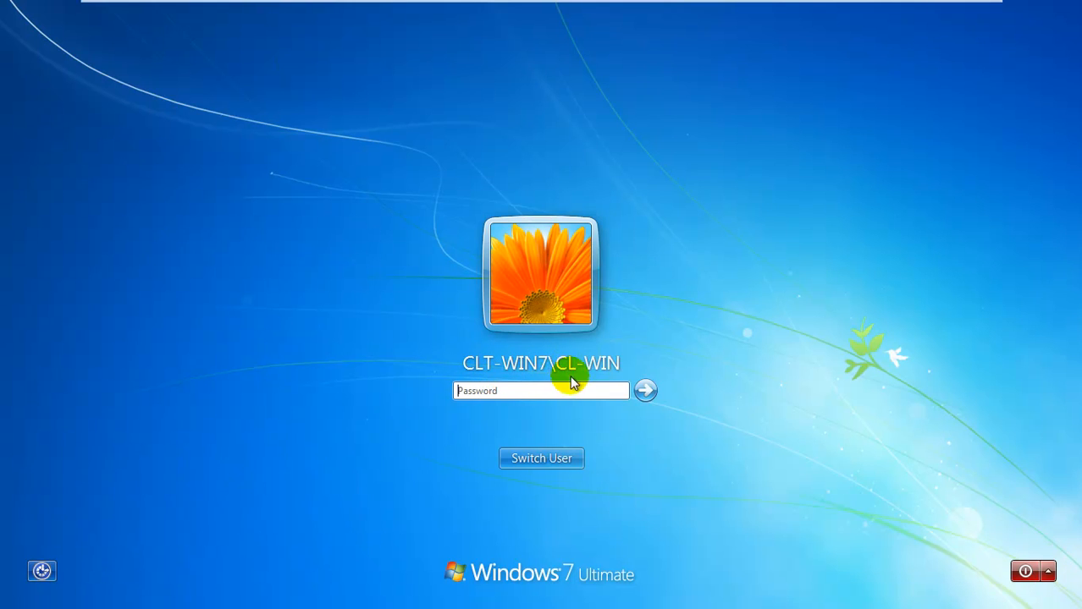
{"action": "left_click", "coordinate": [536, 460]}
{"action": "left_click", "coordinate": [633, 332]}
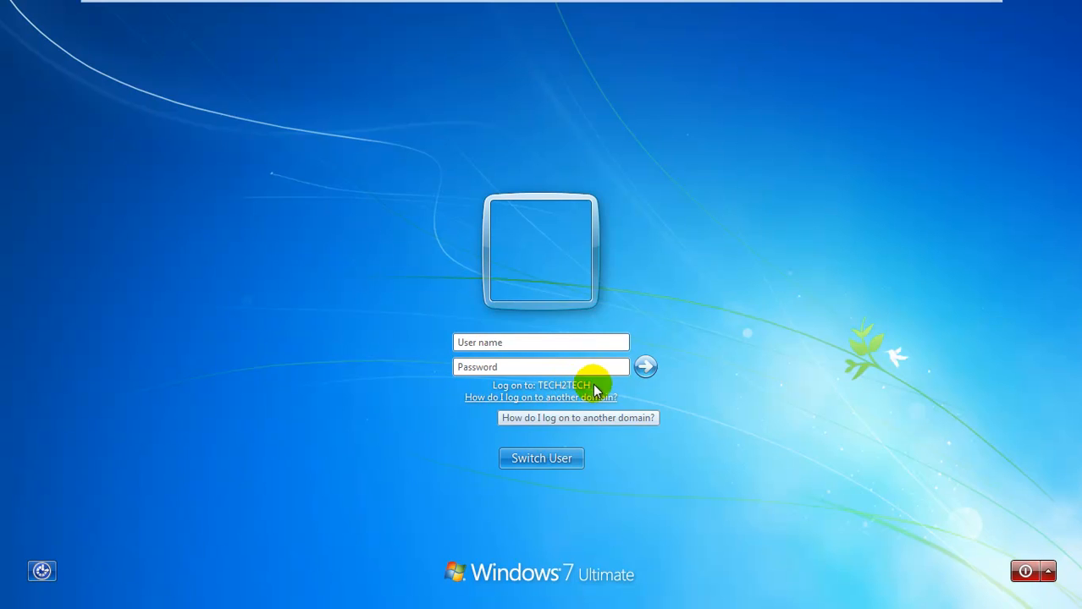
Sign in to the TECH2TECH domain as usertest with the account password
{"action": "left_click", "coordinate": [501, 340]}
{"action": "type", "text": "usertest"}
{"action": "left_click", "coordinate": [506, 366]}
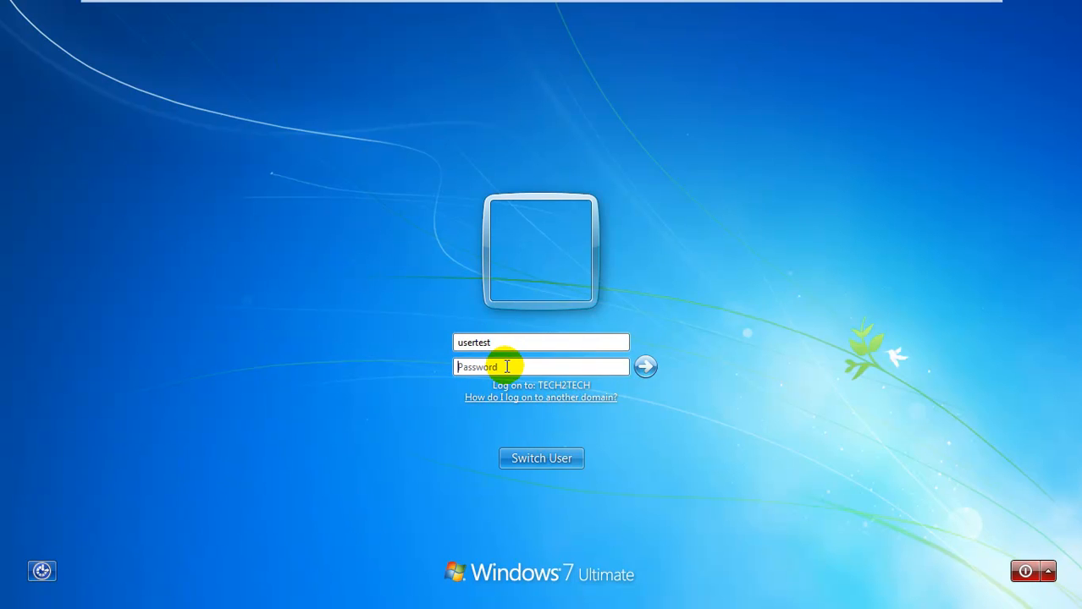
{"action": "type", "text": "••••••"}
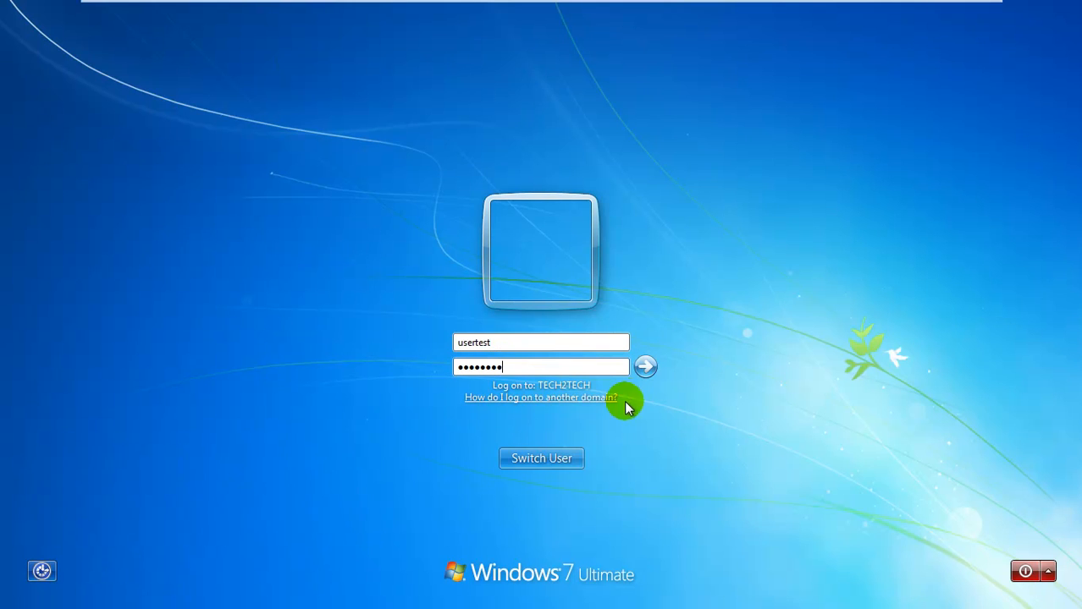
{"action": "left_click", "coordinate": [647, 371]}
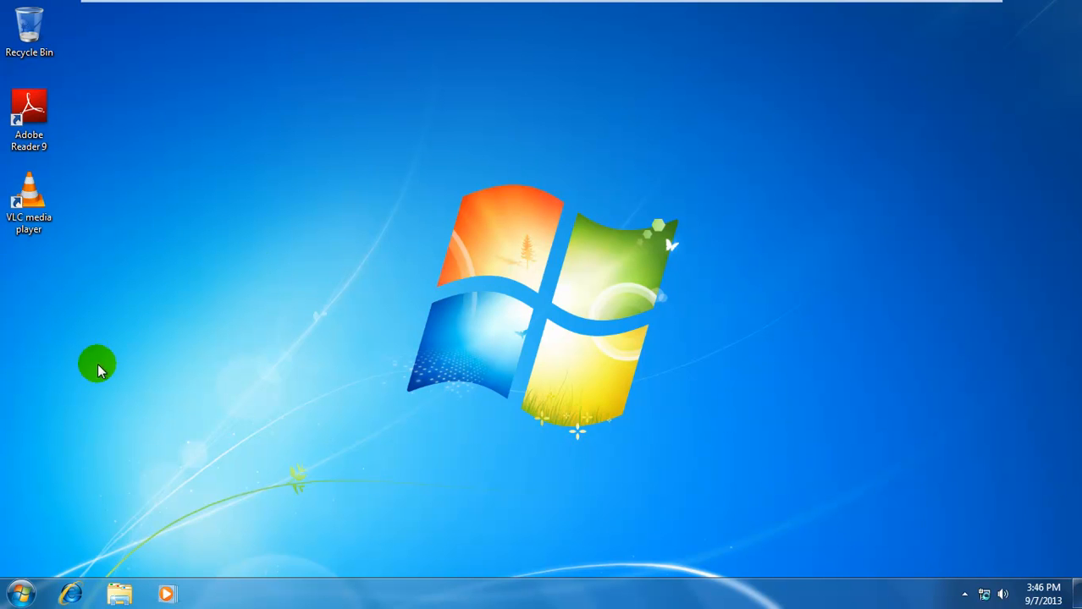
{"action": "left_click", "coordinate": [21, 596]}
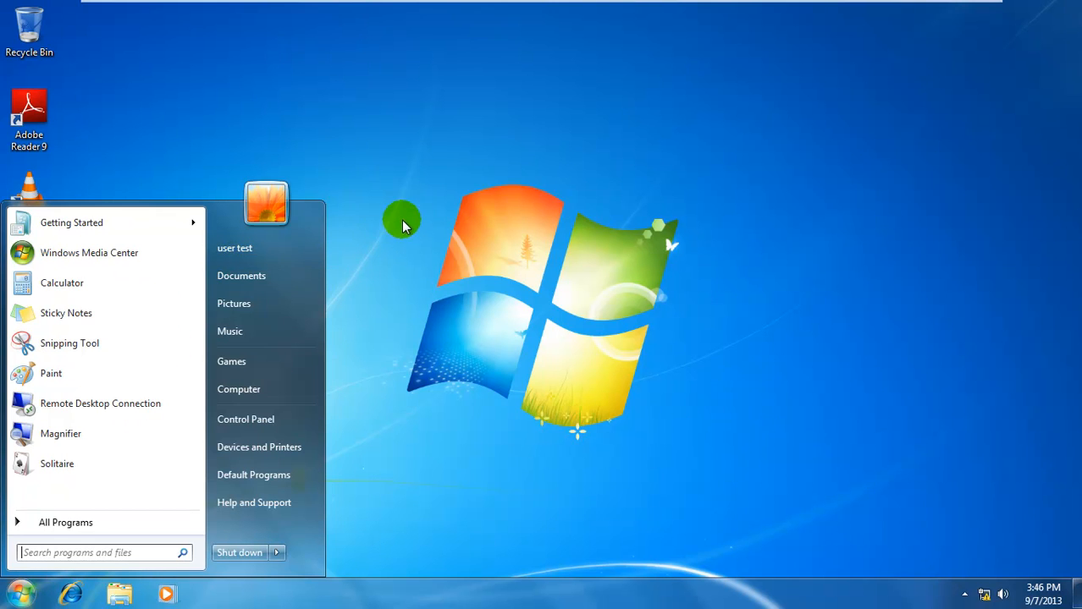
{"action": "left_click", "coordinate": [257, 389]}
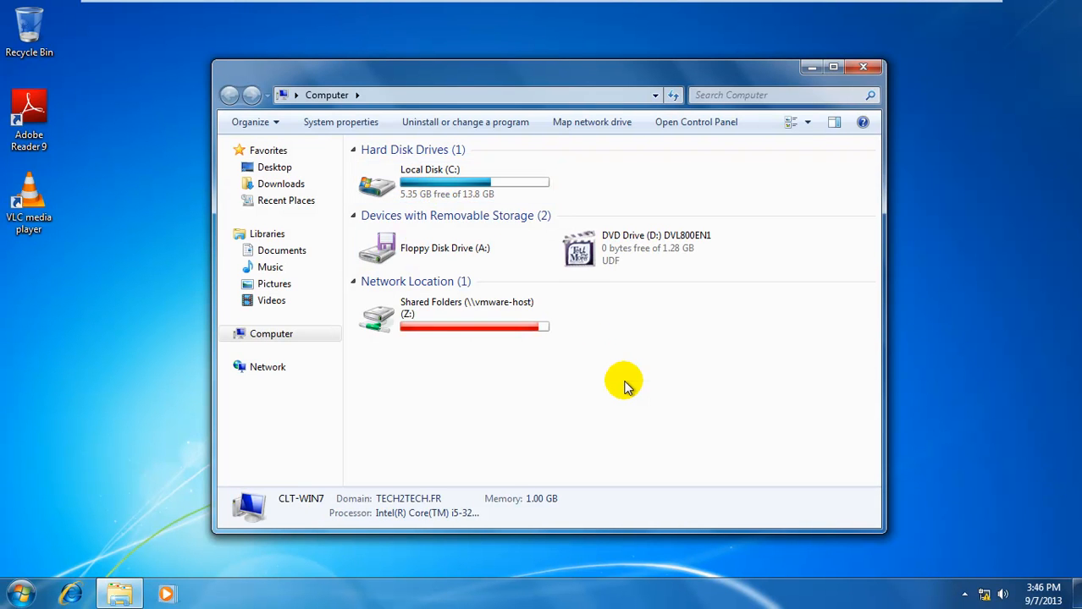
{"action": "right_click", "coordinate": [624, 381]}
{"action": "left_click", "coordinate": [669, 531]}
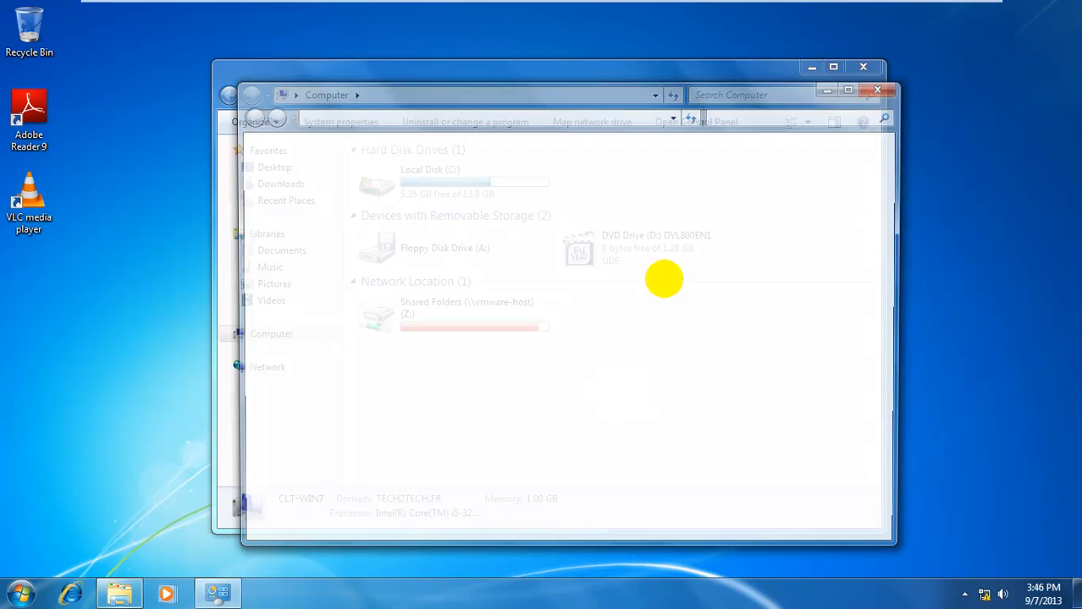
{"action": "left_click", "coordinate": [849, 88]}
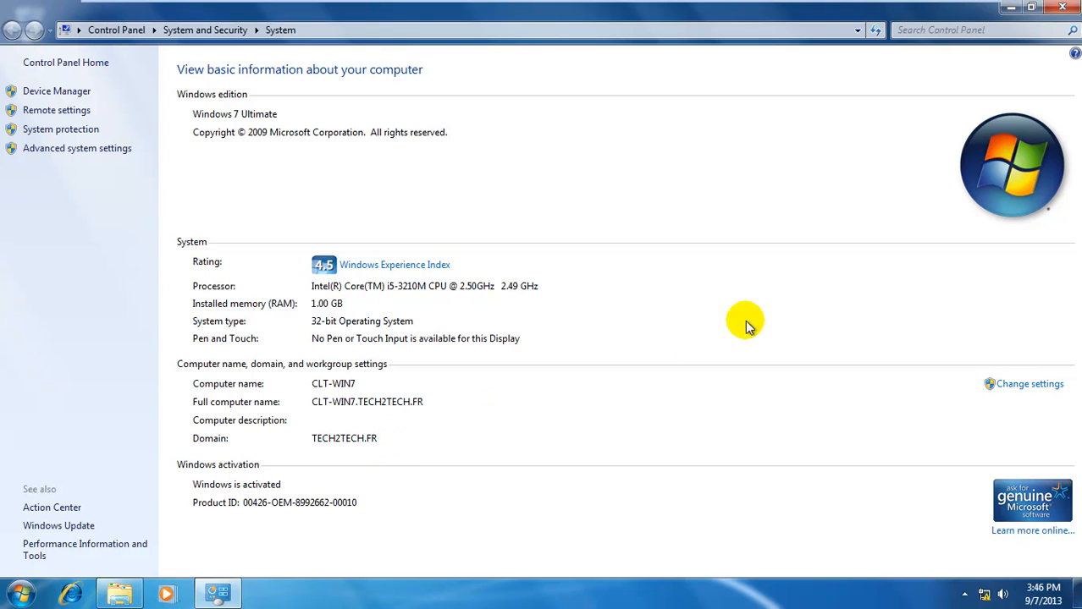
{"action": "left_click", "coordinate": [1068, 8]}
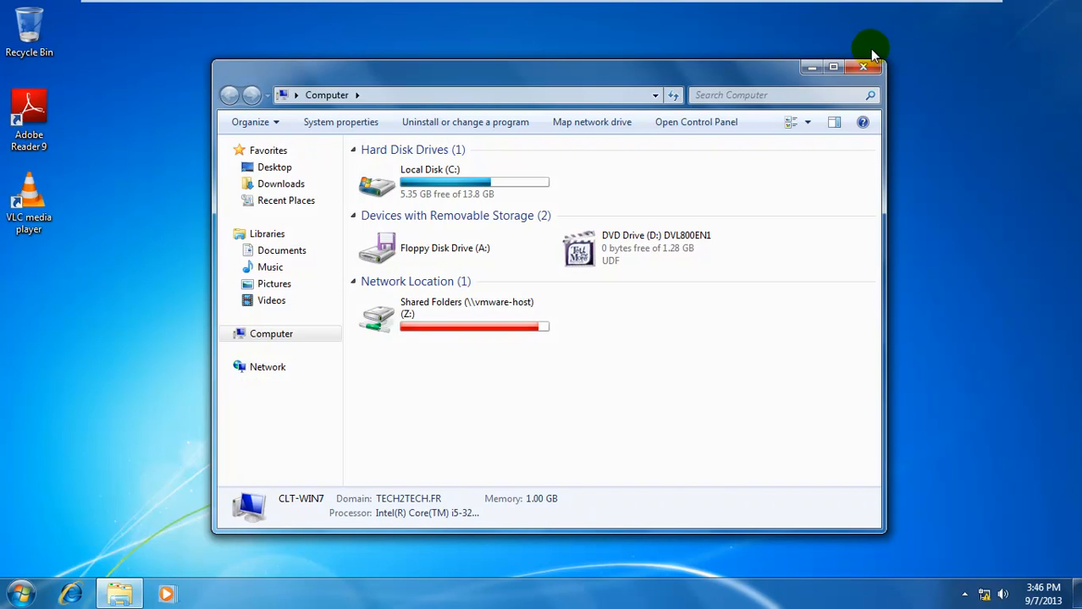
{"action": "left_click", "coordinate": [861, 67]}
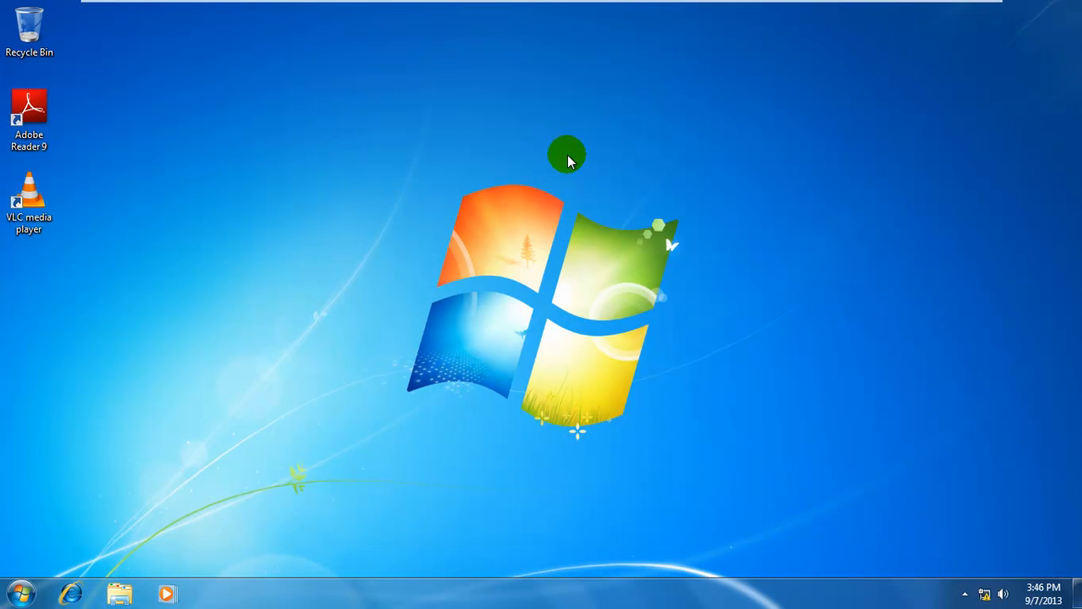